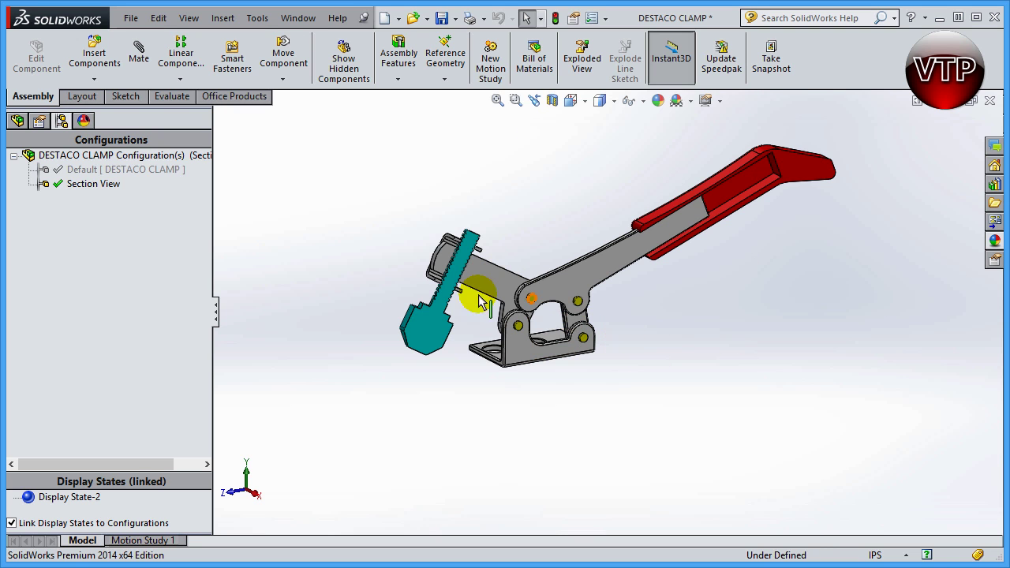
# - Activate the Default configuration, then the Section View configuration
pyautogui.doubleClick(83, 170)
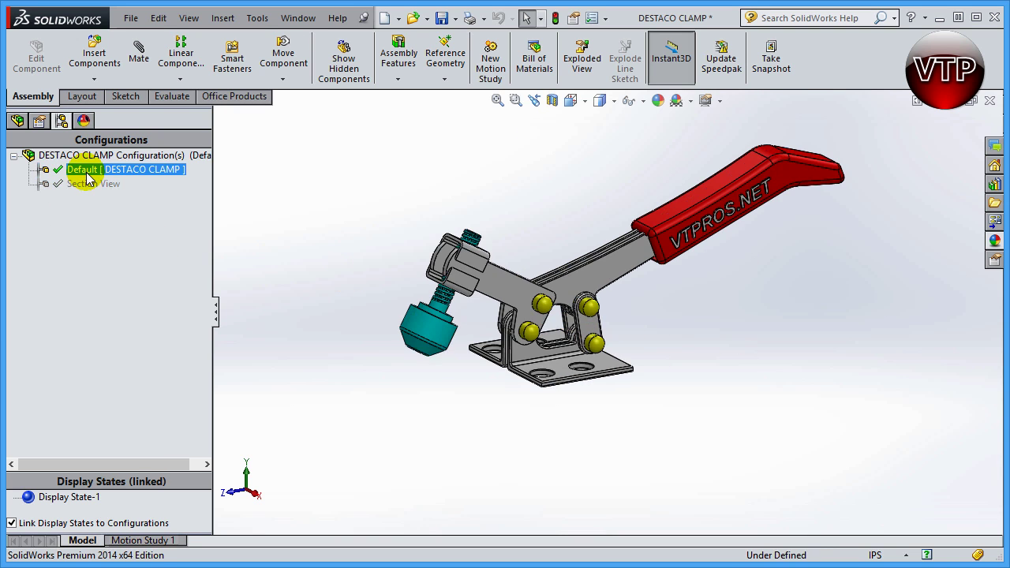
pyautogui.click(90, 184)
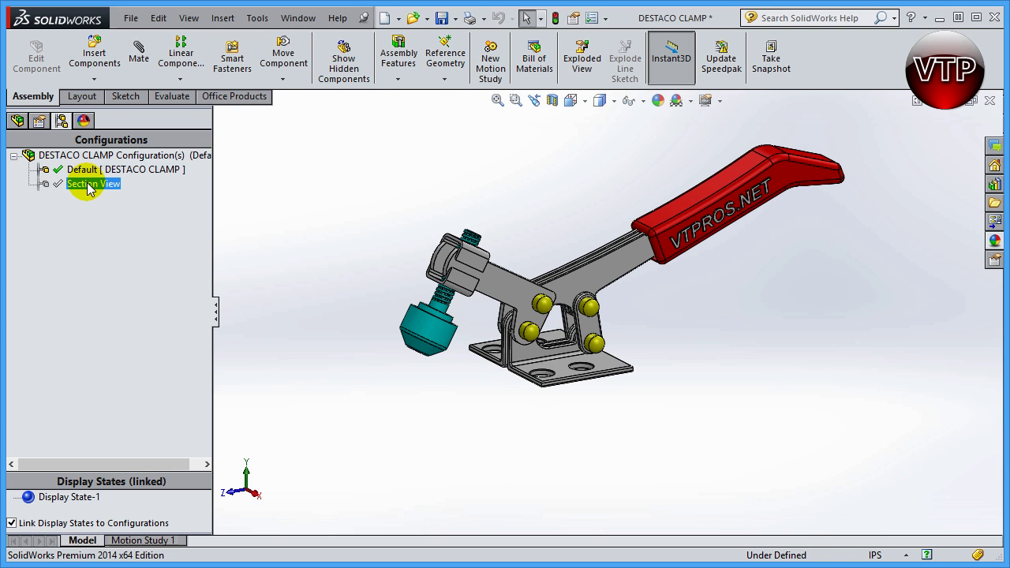
pyautogui.doubleClick(89, 184)
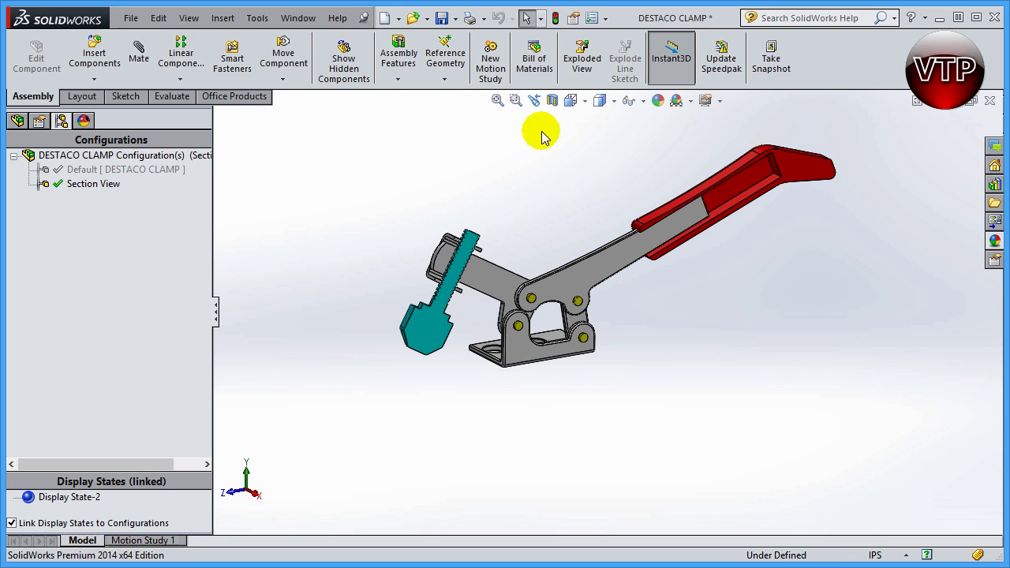
# - Turn off Hide new components in the Section View configuration properties and accept
pyautogui.rightClick(84, 184)
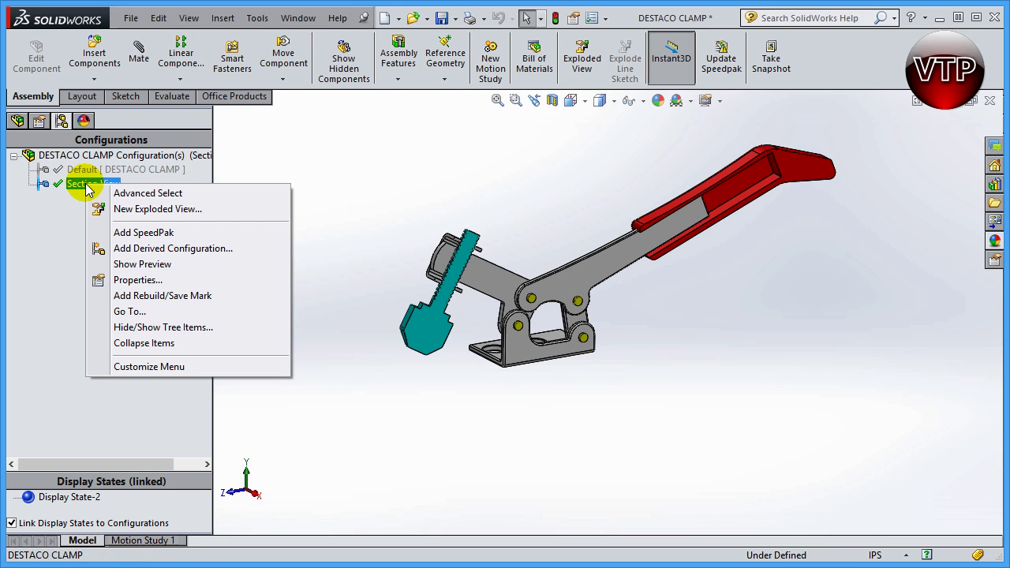
pyautogui.click(137, 280)
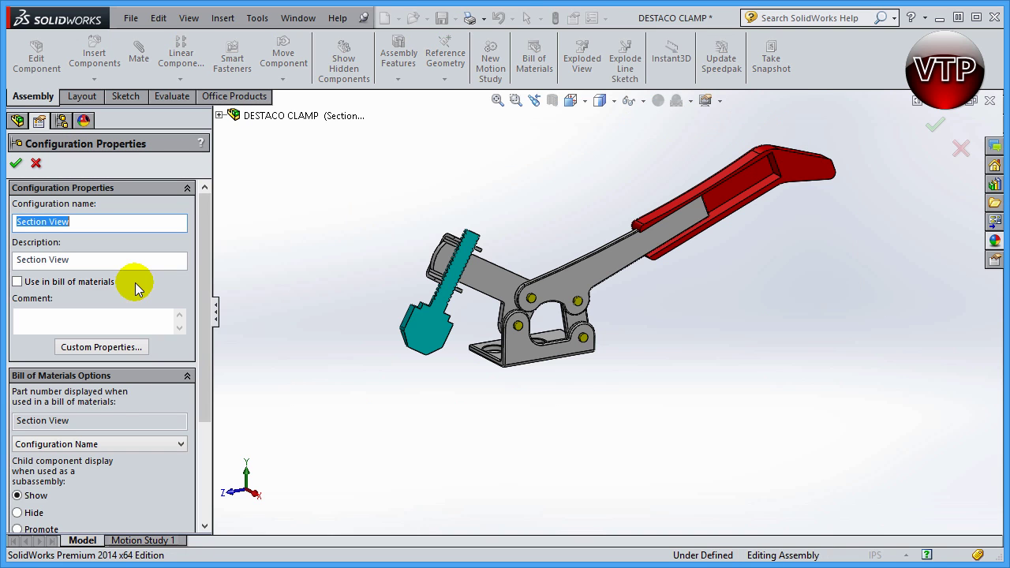
pyautogui.moveTo(203, 210); pyautogui.dragTo(210, 357)
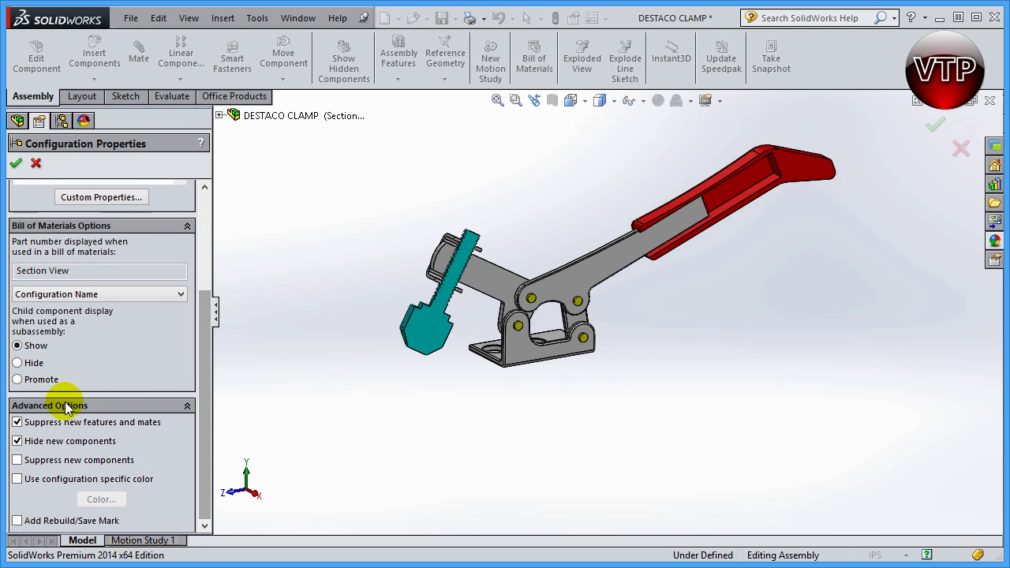
pyautogui.click(17, 441)
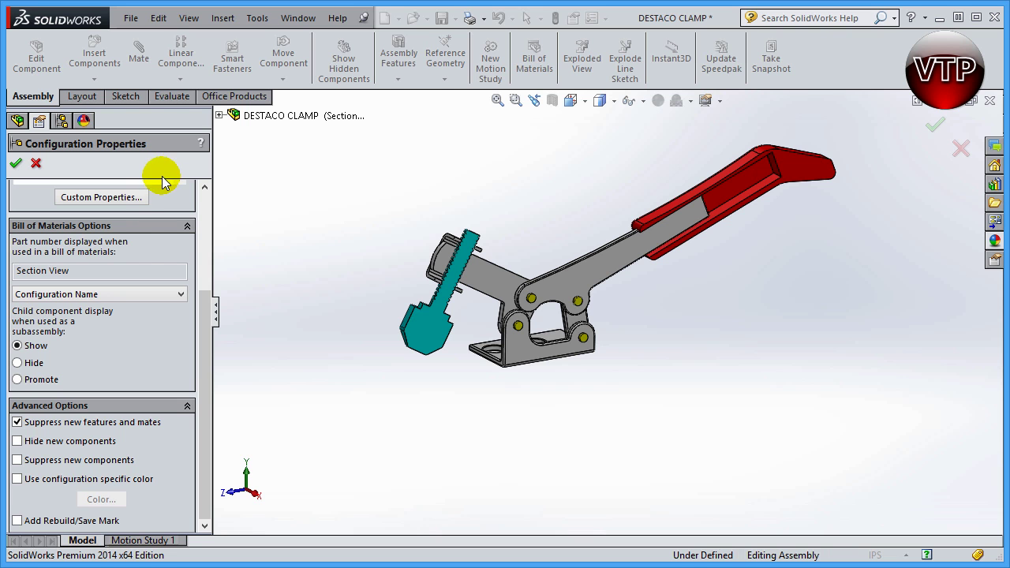
pyautogui.moveTo(203, 316); pyautogui.dragTo(203, 191)
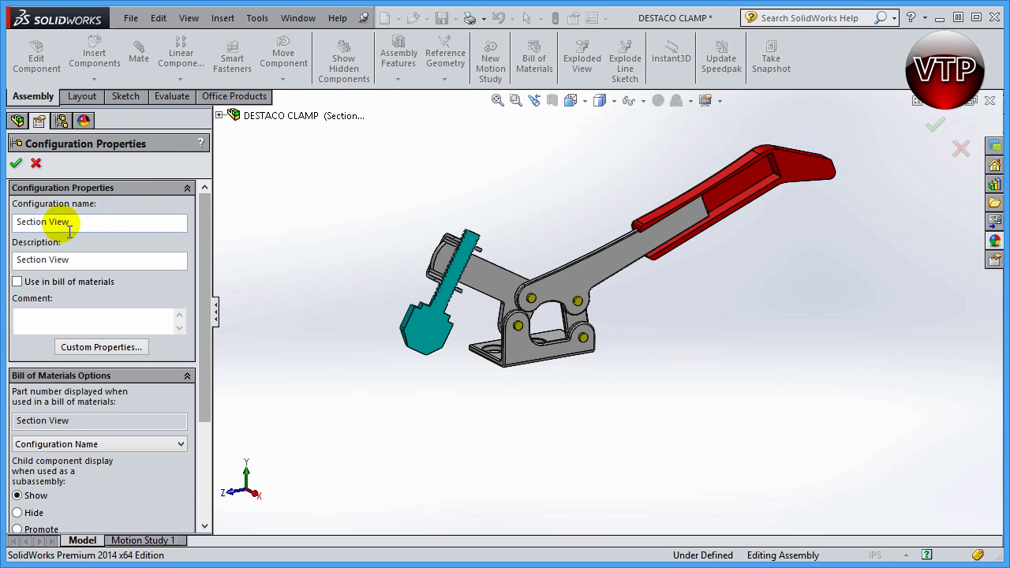
pyautogui.scroll(-1, 203, 233)
pyautogui.scroll(-5, 203, 234)
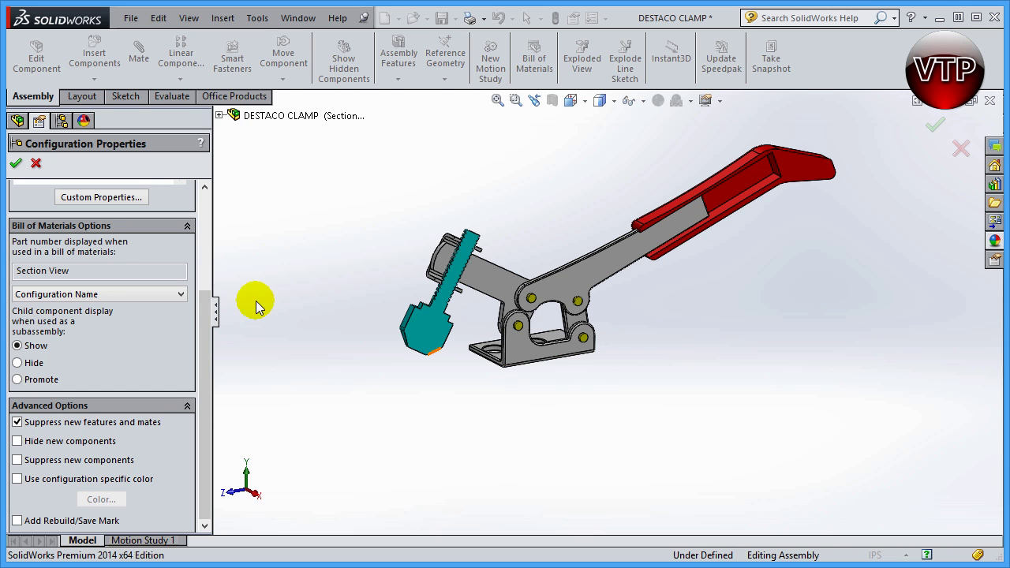
pyautogui.moveTo(203, 309); pyautogui.dragTo(202, 190)
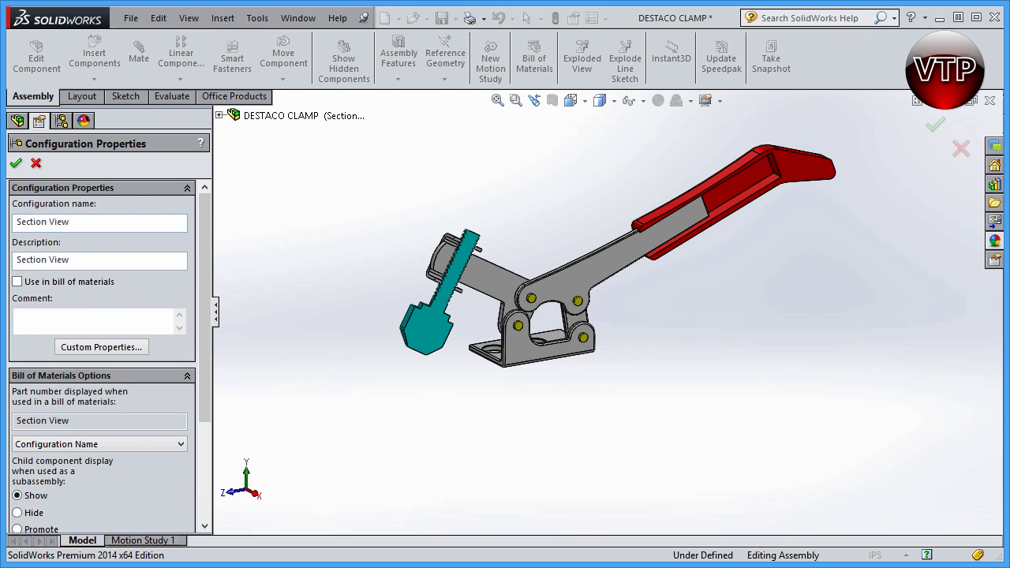
pyautogui.scroll(-3, 207, 226)
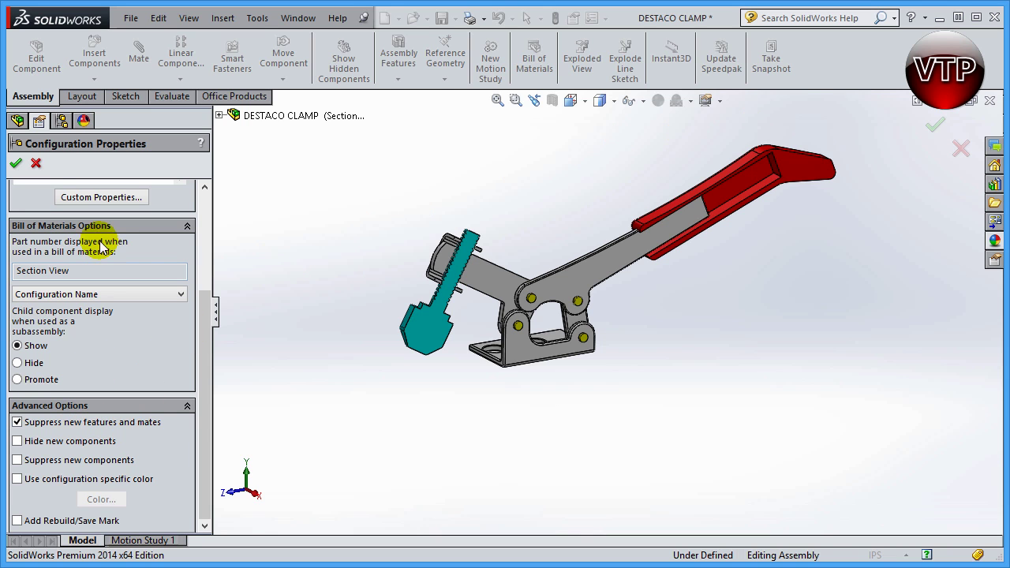
pyautogui.click(16, 166)
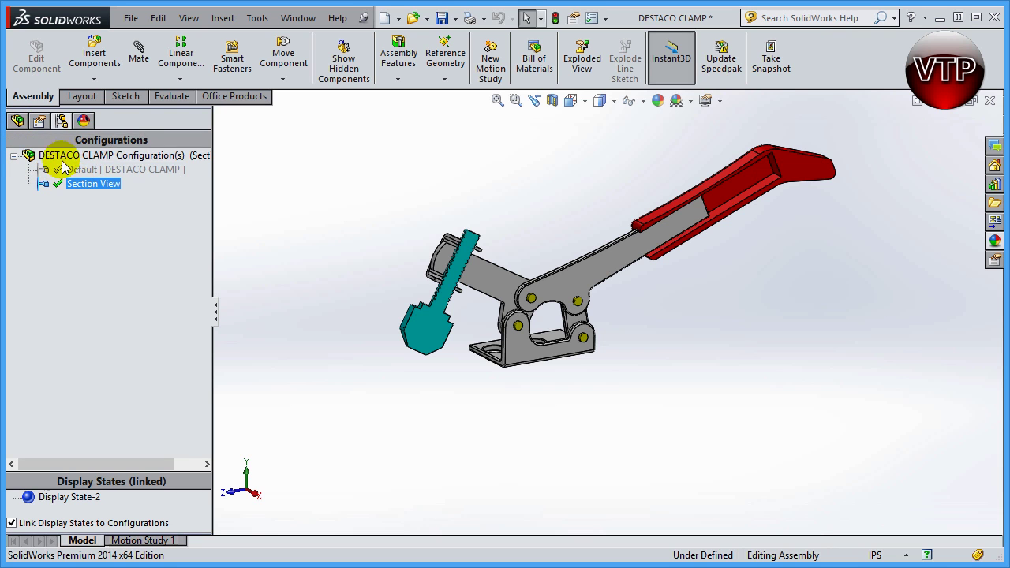
pyautogui.click(19, 119)
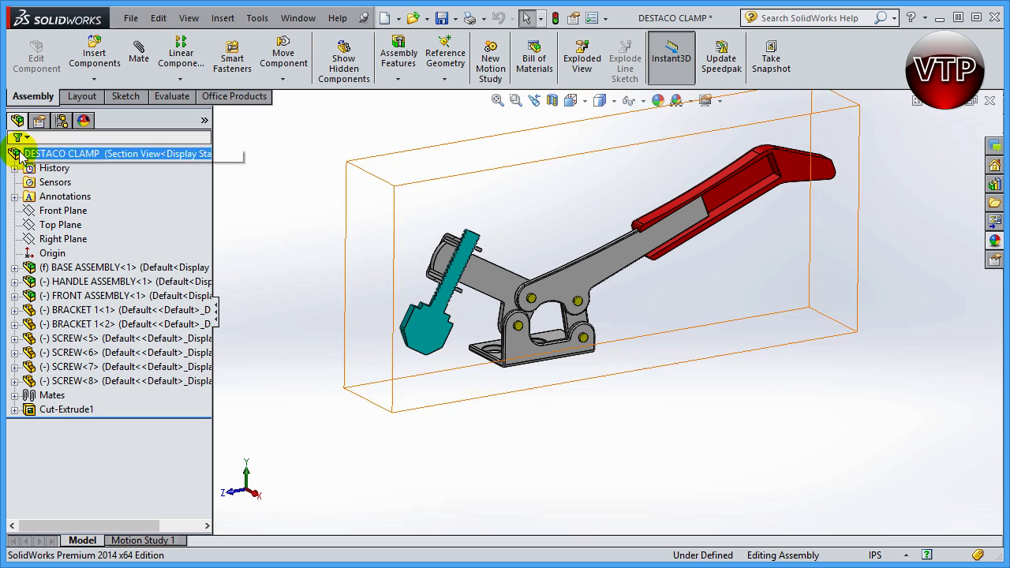
pyautogui.click(63, 410)
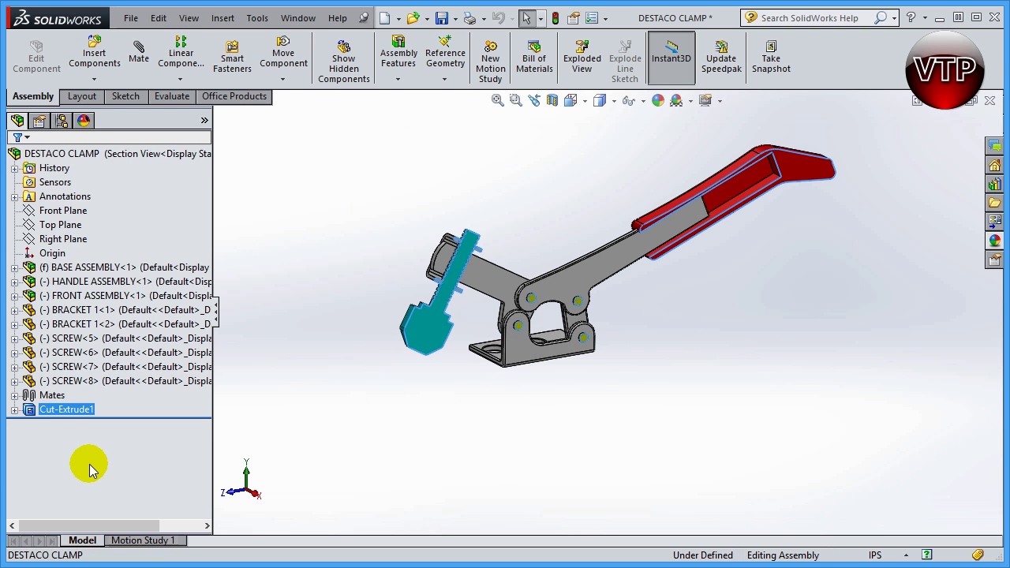
pyautogui.click(62, 119)
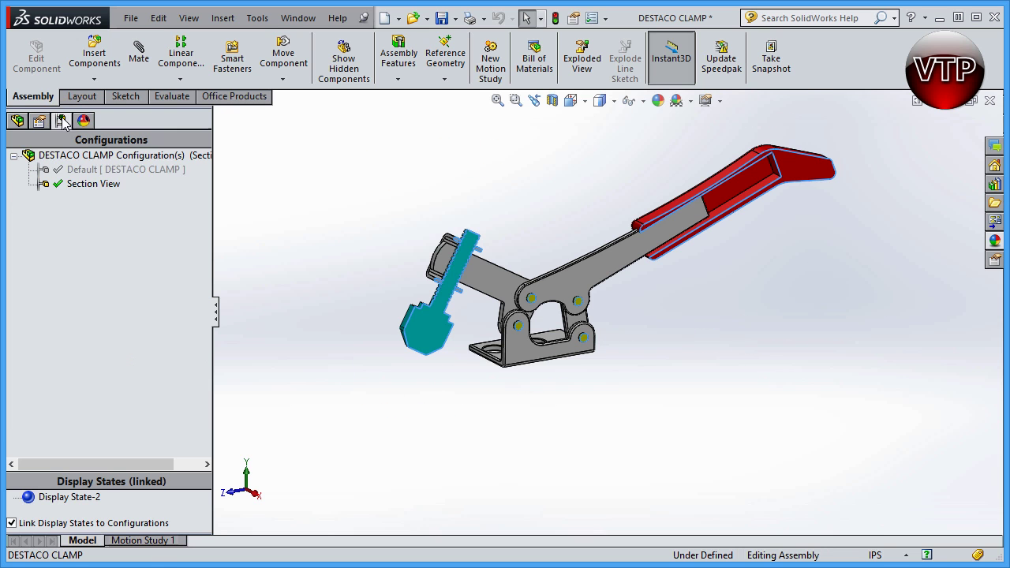
pyautogui.doubleClick(83, 170)
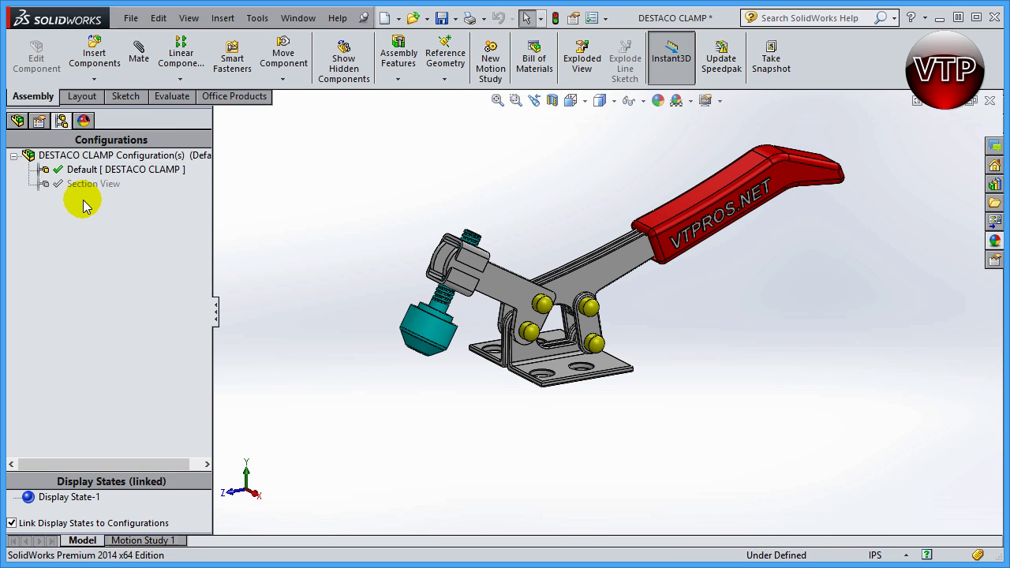
pyautogui.click(17, 120)
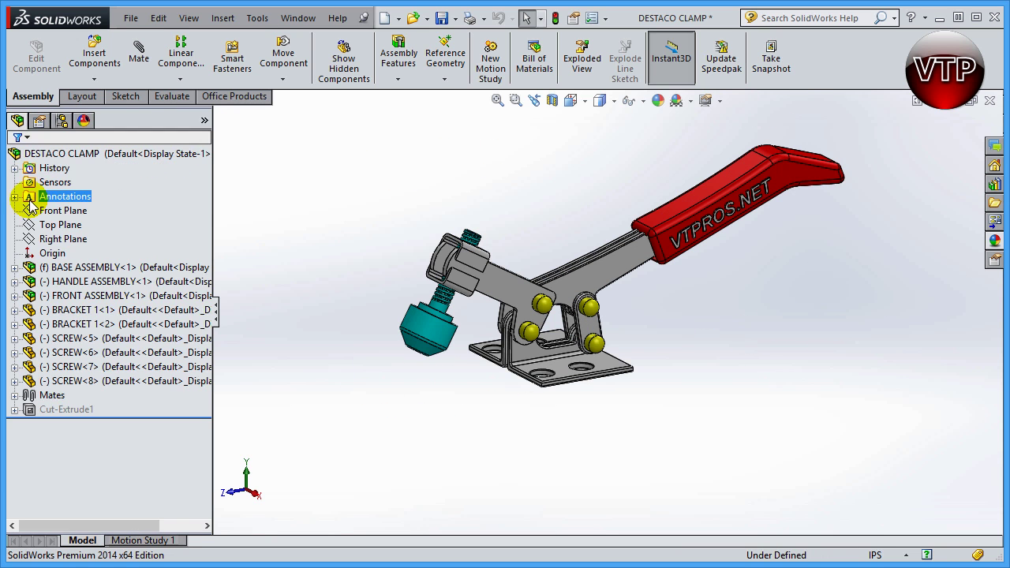
pyautogui.click(59, 454)
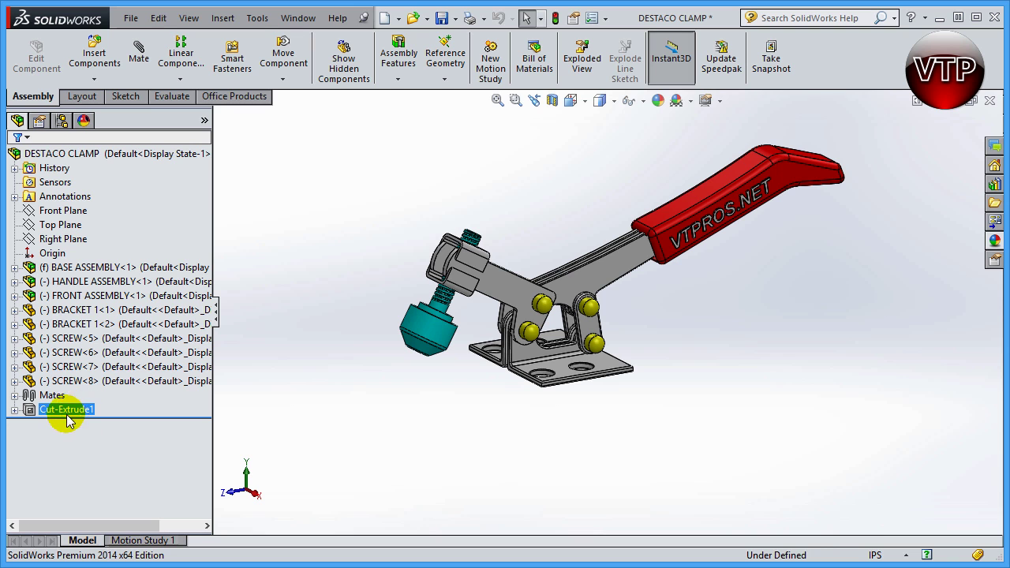
pyautogui.keyDown('ctrl'); pyautogui.click(49, 396); pyautogui.keyUp('ctrl')
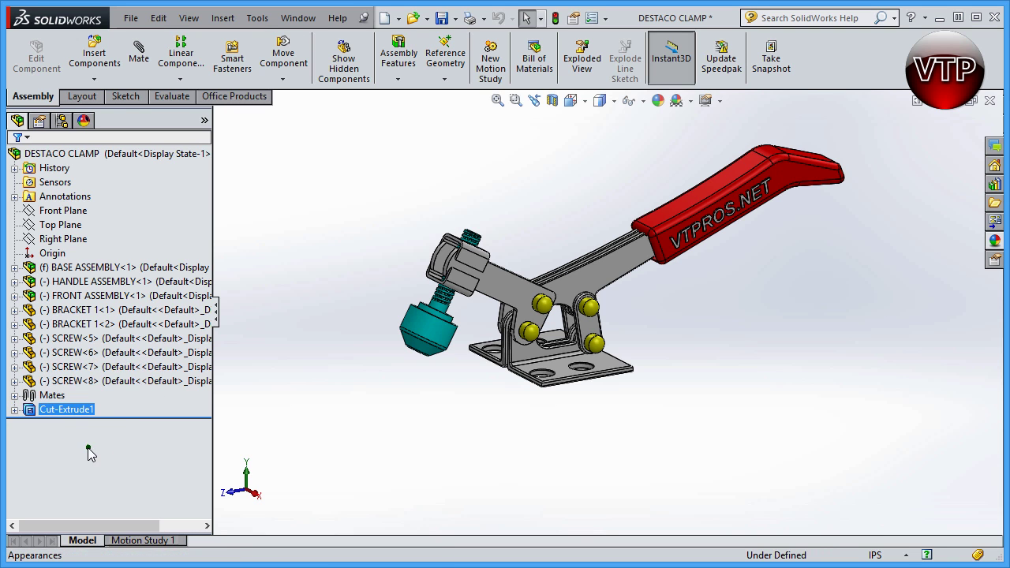
pyautogui.click(119, 382)
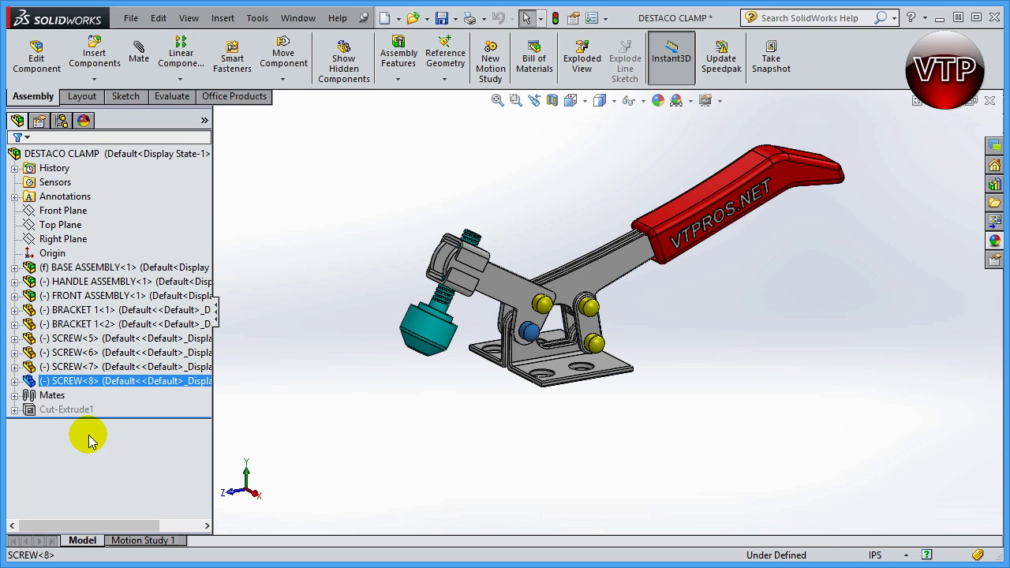
pyautogui.click(61, 120)
pyautogui.click(87, 190)
pyautogui.doubleClick(87, 190)
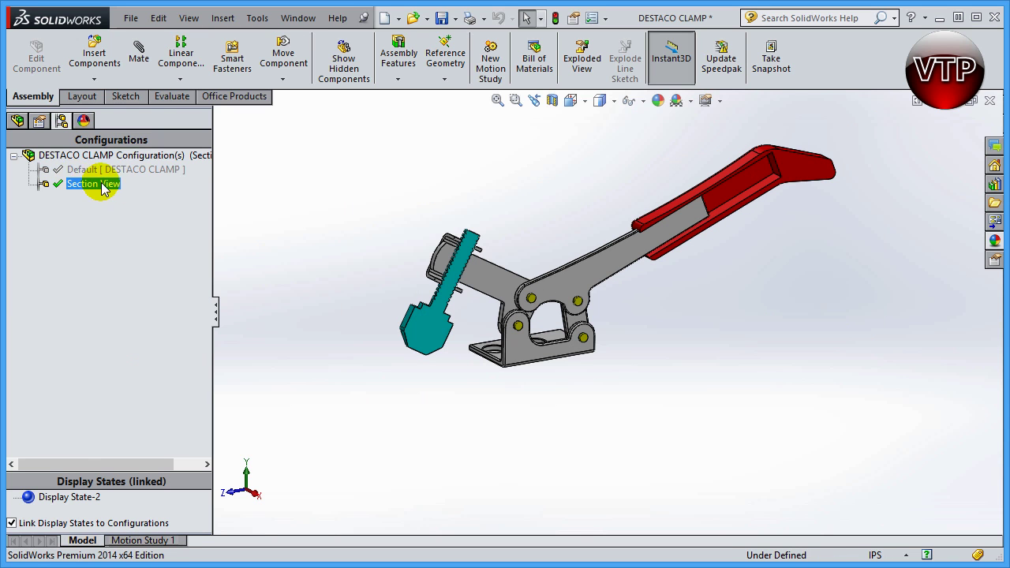
pyautogui.click(135, 178)
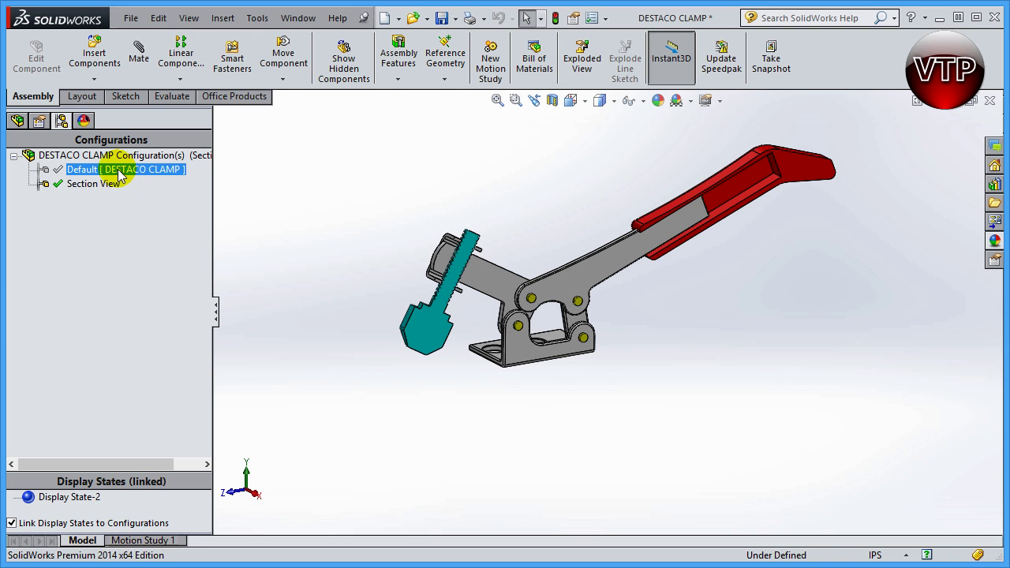
pyautogui.click(96, 183)
pyautogui.rightClick(92, 184)
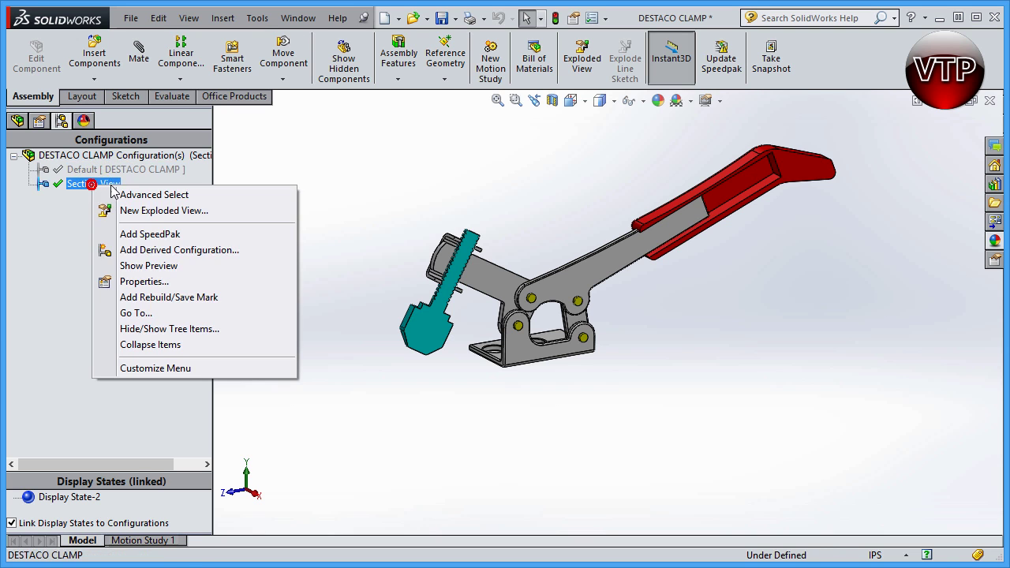
pyautogui.click(144, 281)
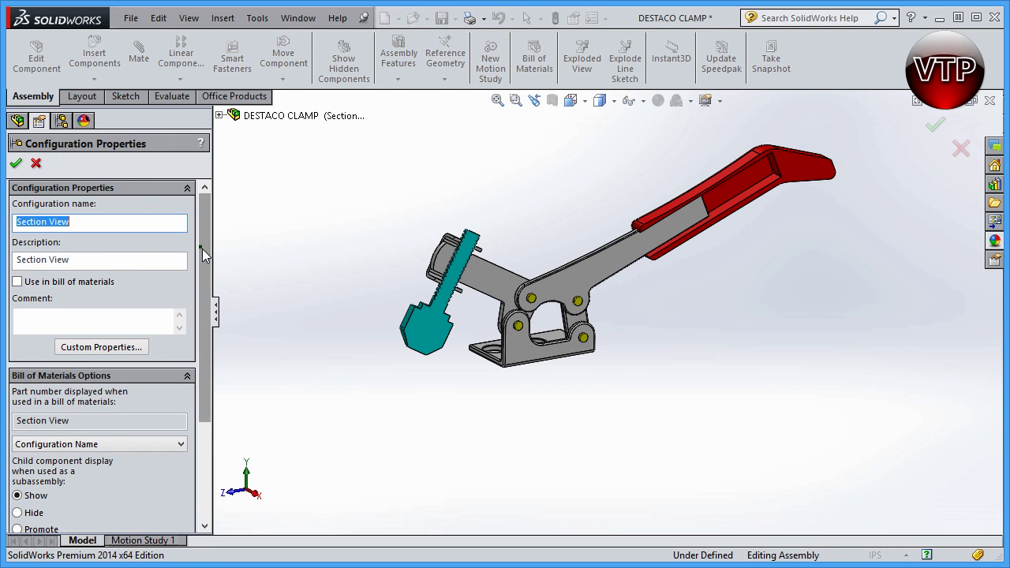
pyautogui.scroll(-4, 198, 250)
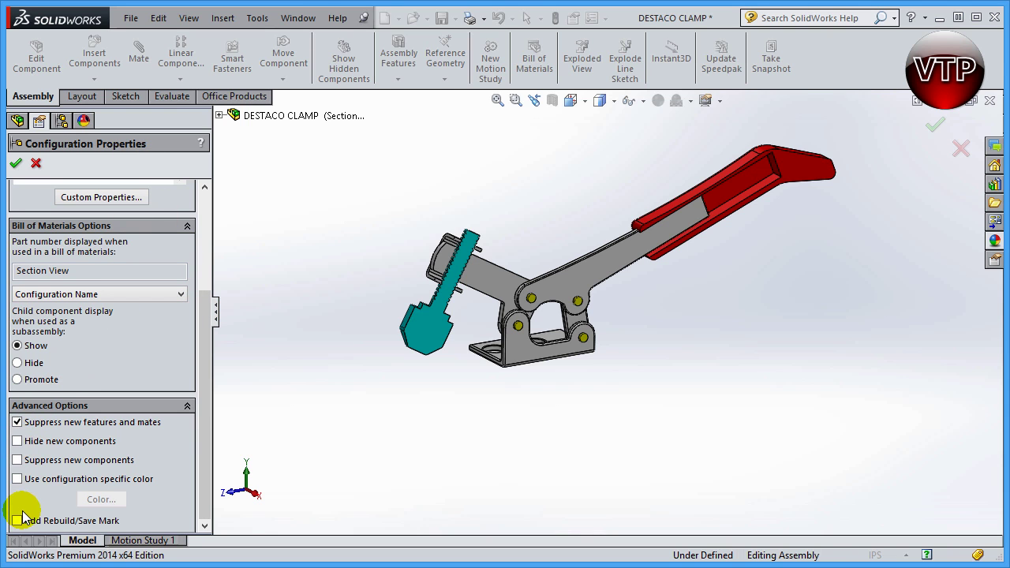
pyautogui.click(16, 164)
pyautogui.keyDown('ctrl'); pyautogui.click(93, 171); pyautogui.keyUp('ctrl')
# - With Default active, insert the SCREW 2 part and place it above the clamp arm
pyautogui.doubleClick(93, 170)
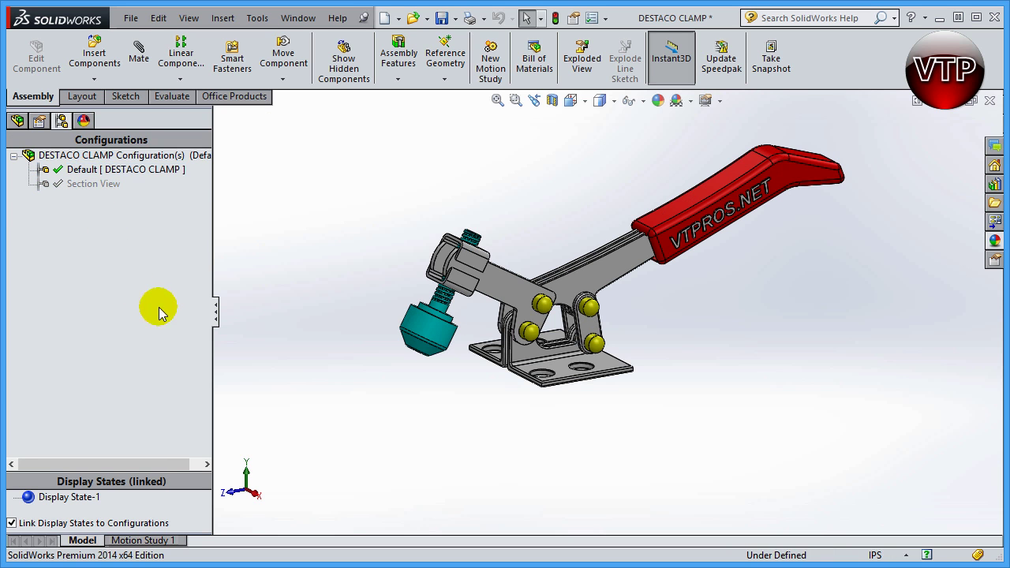
pyautogui.click(94, 46)
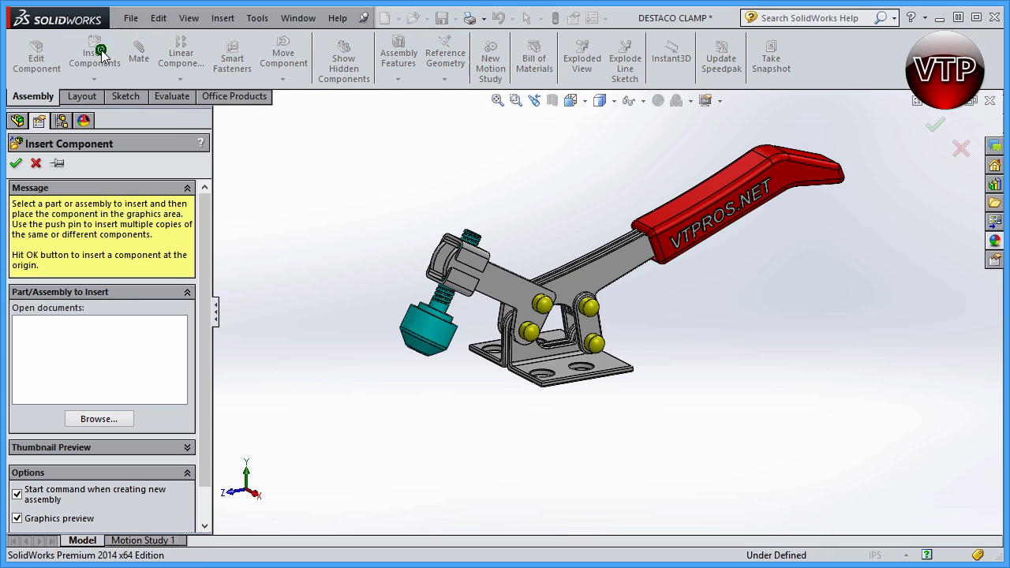
pyautogui.click(114, 419)
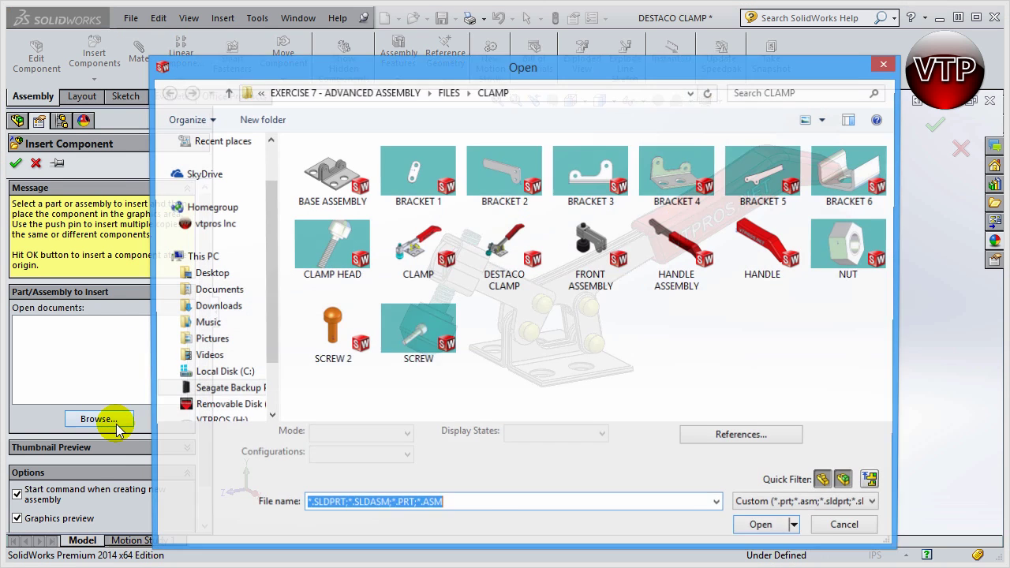
pyautogui.doubleClick(331, 331)
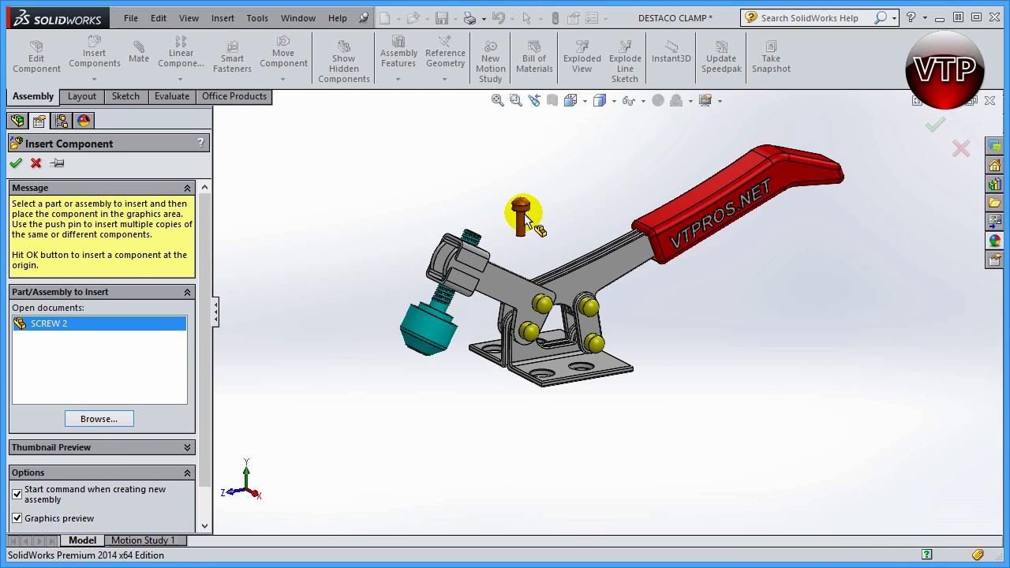
pyautogui.click(524, 221)
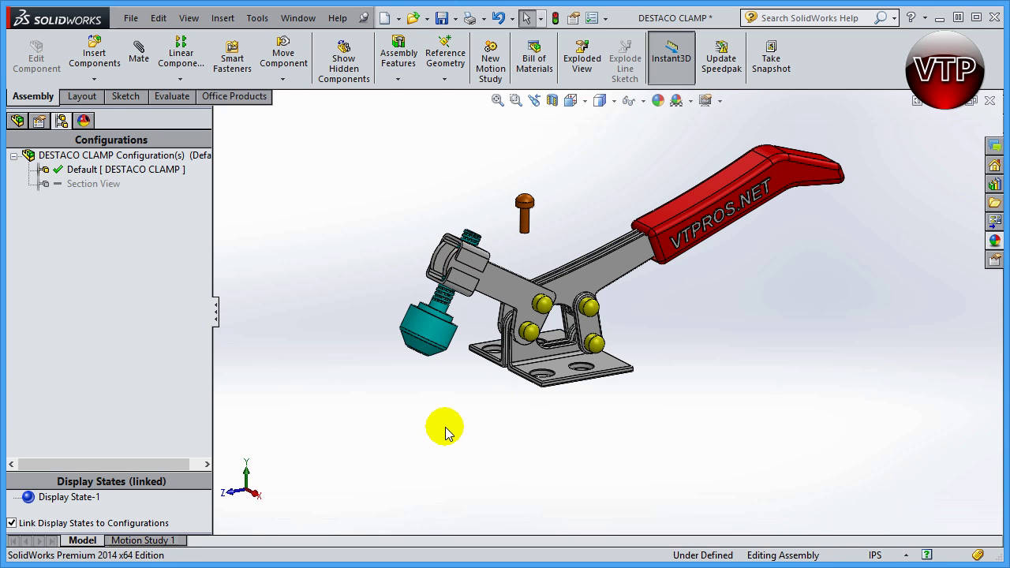
pyautogui.doubleClick(91, 183)
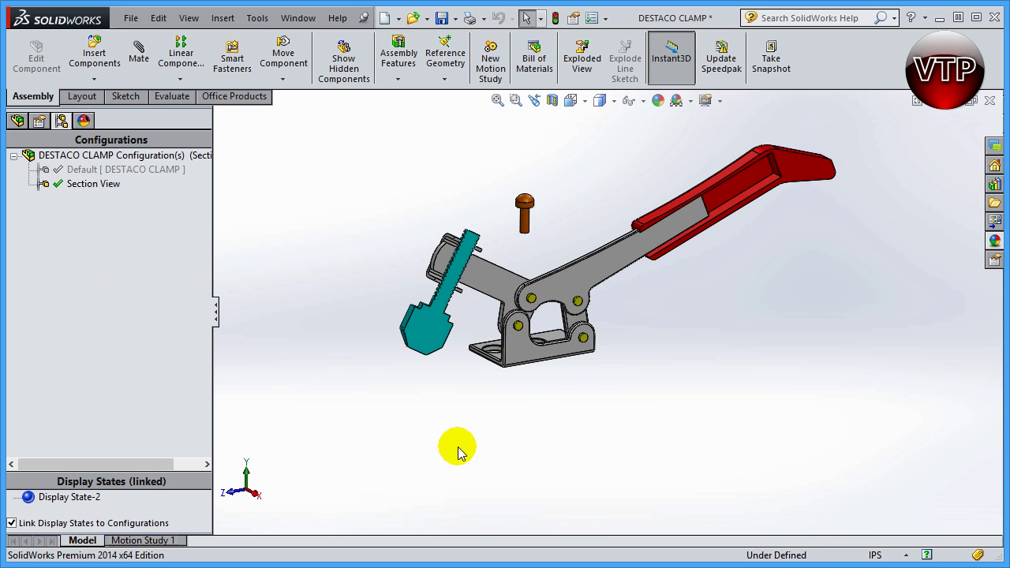
pyautogui.rightClick(82, 187)
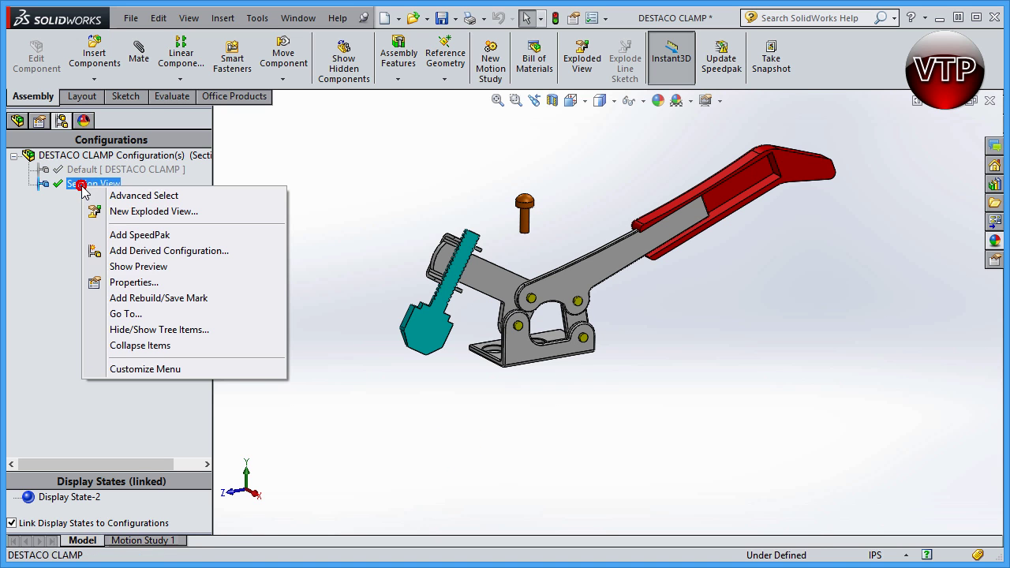
pyautogui.click(134, 282)
pyautogui.moveTo(202, 365); pyautogui.dragTo(198, 473)
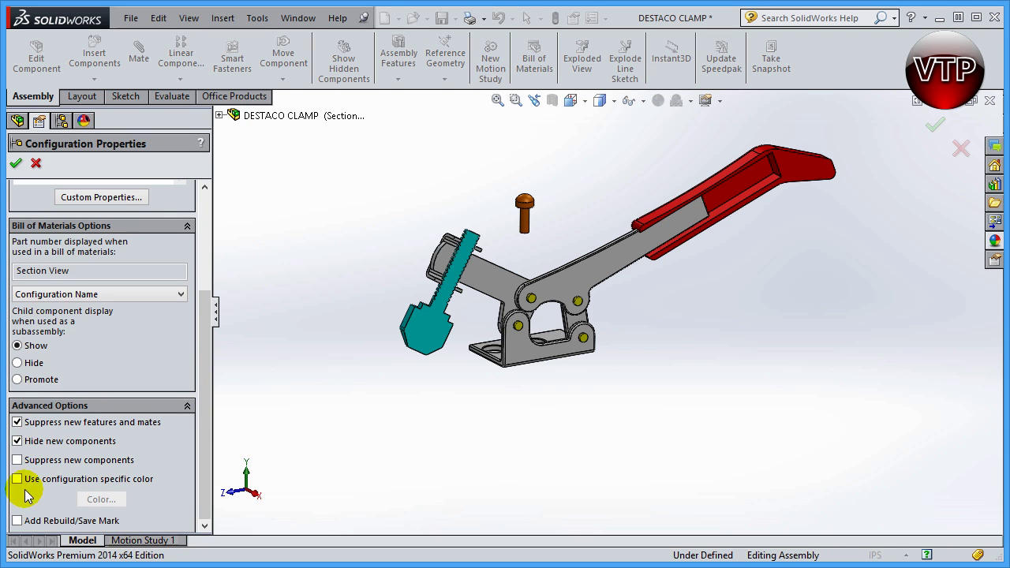
pyautogui.click(16, 164)
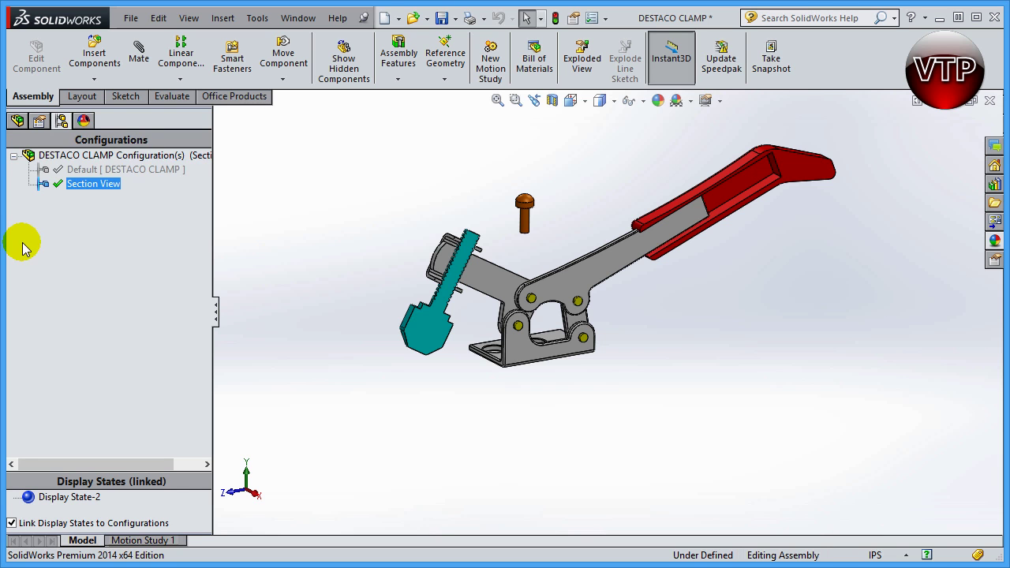
pyautogui.doubleClick(88, 170)
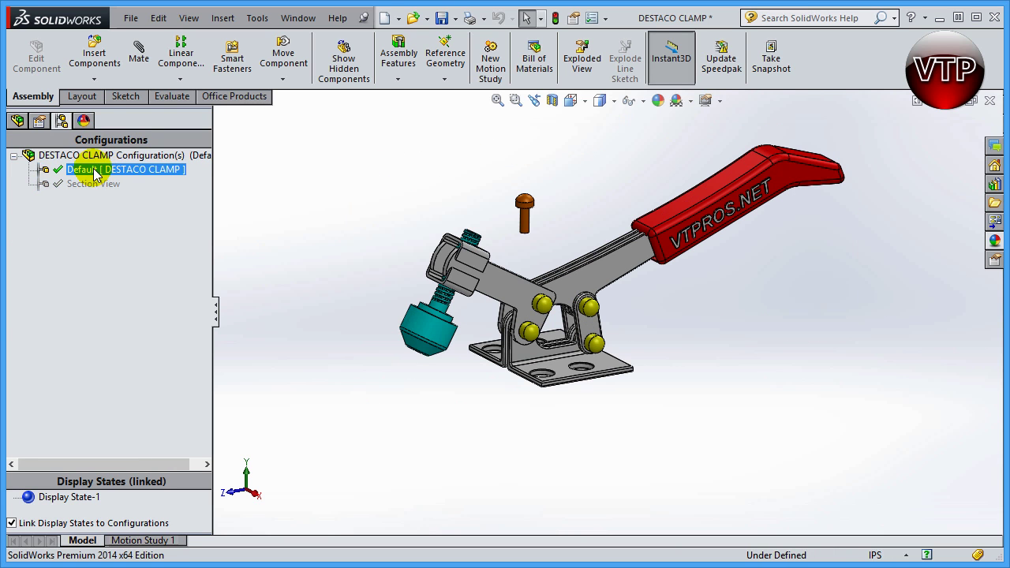
# - Insert a second SCREW 2 part and place it beside the existing screw
pyautogui.click(94, 51)
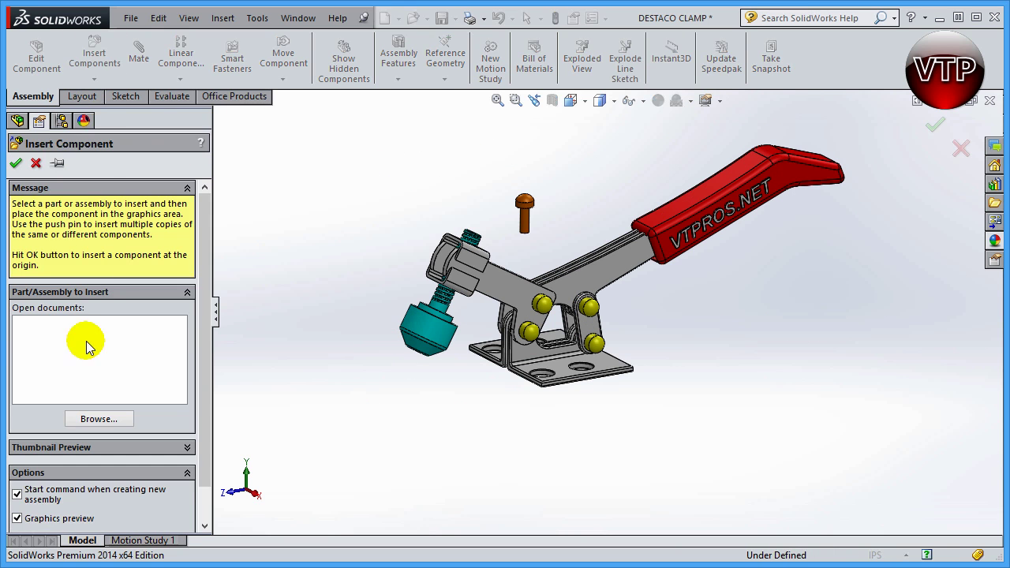
pyautogui.click(90, 419)
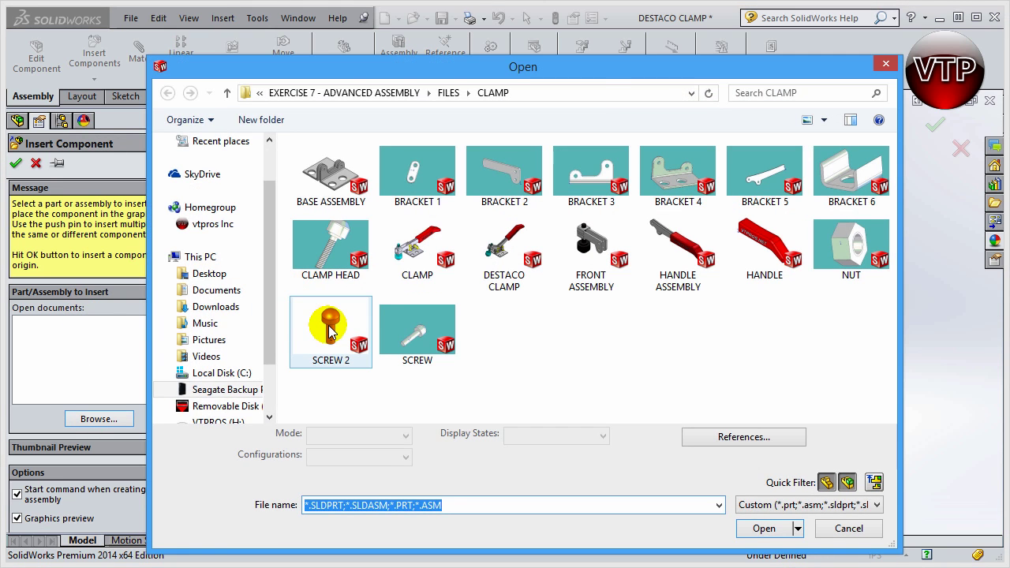
pyautogui.doubleClick(330, 331)
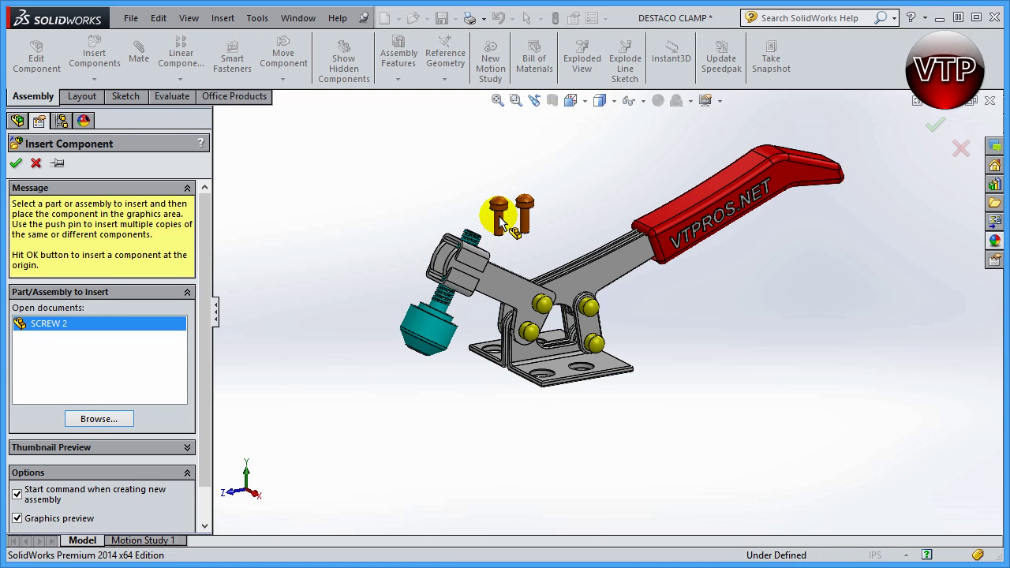
pyautogui.click(100, 184)
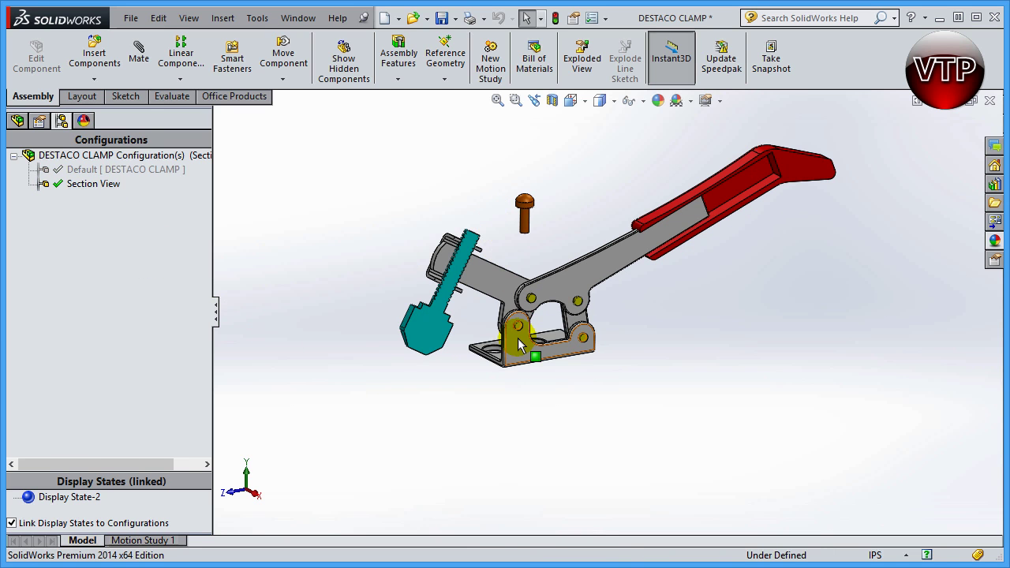
pyautogui.click(98, 183)
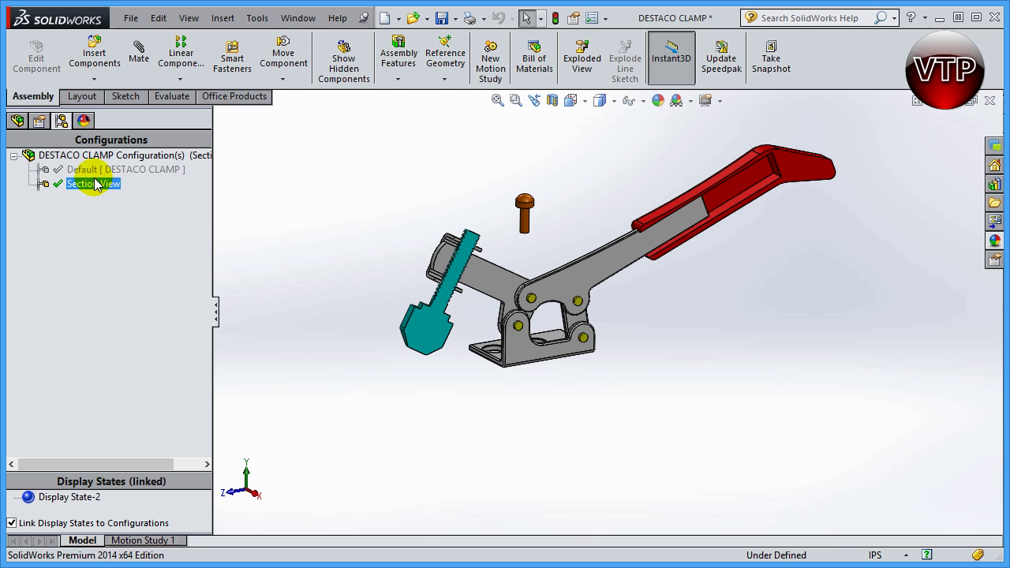
pyautogui.rightClick(95, 184)
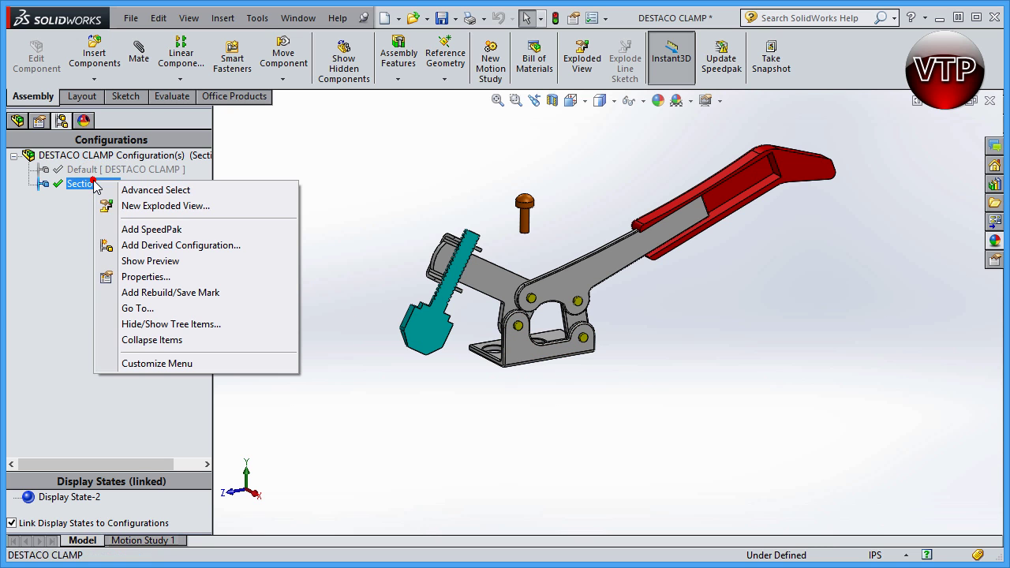
pyautogui.click(143, 277)
pyautogui.scroll(-5, 184, 424)
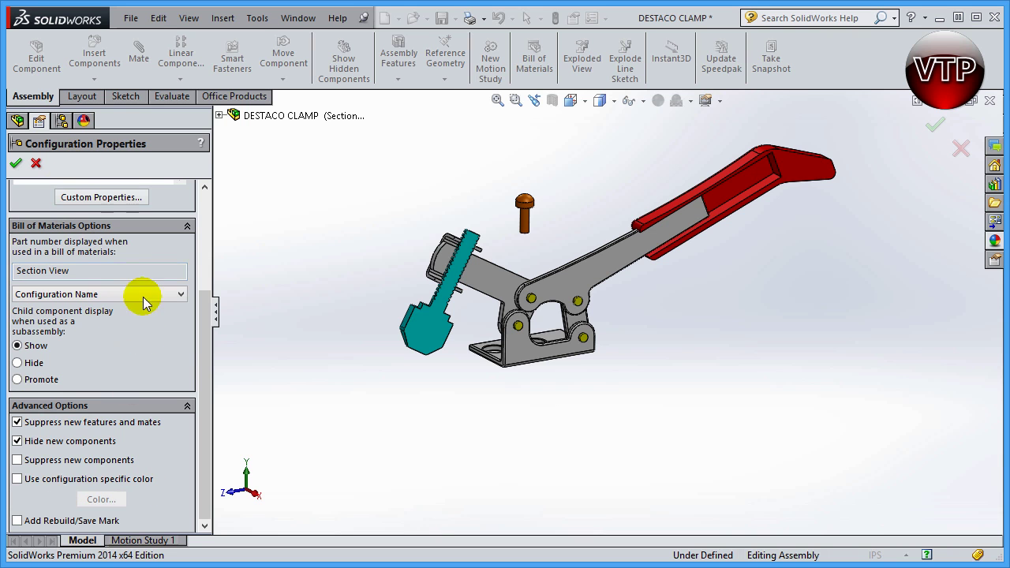
pyautogui.scroll(5, 198, 348)
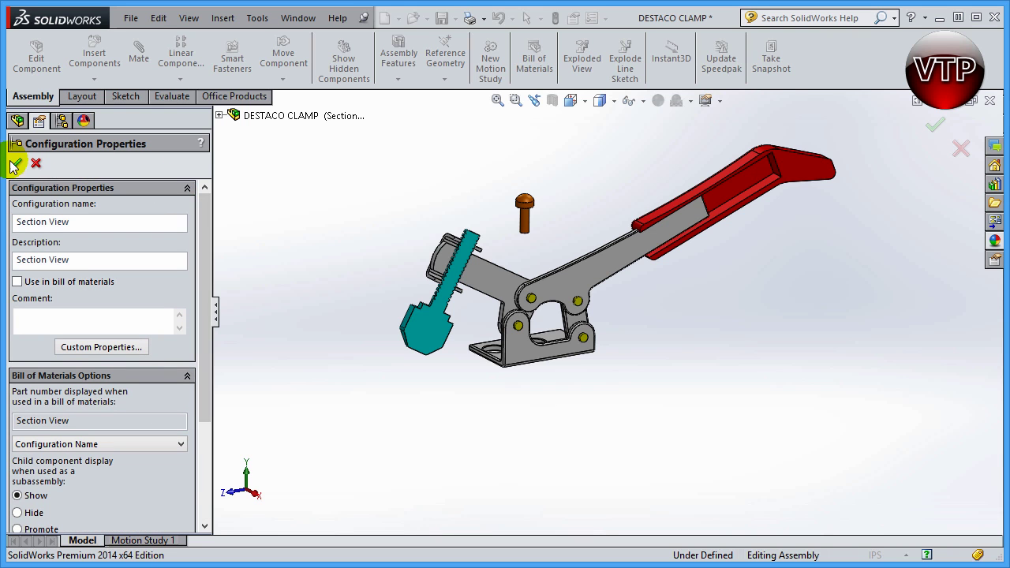
pyautogui.scroll(-4, 198, 229)
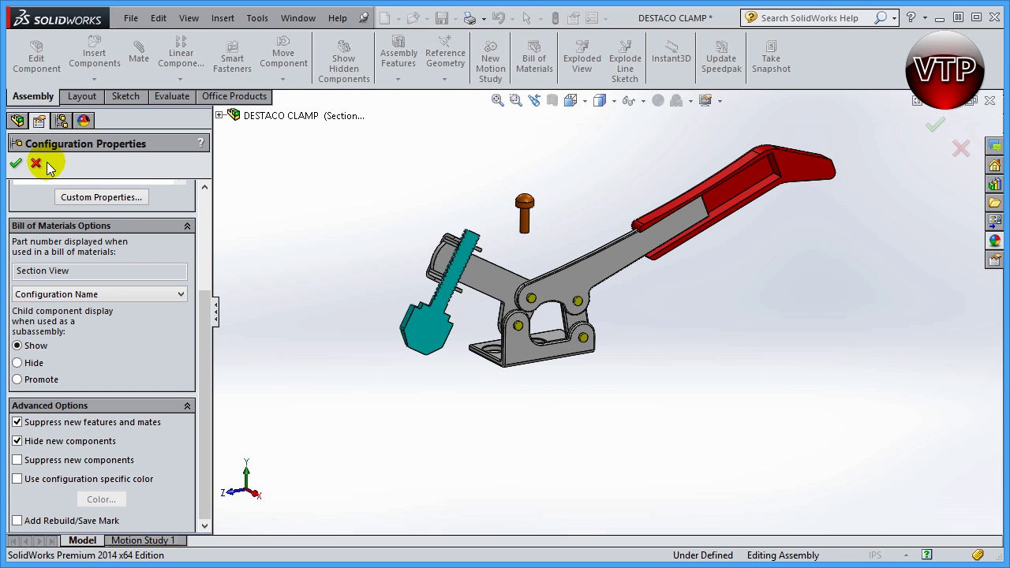
pyautogui.click(16, 163)
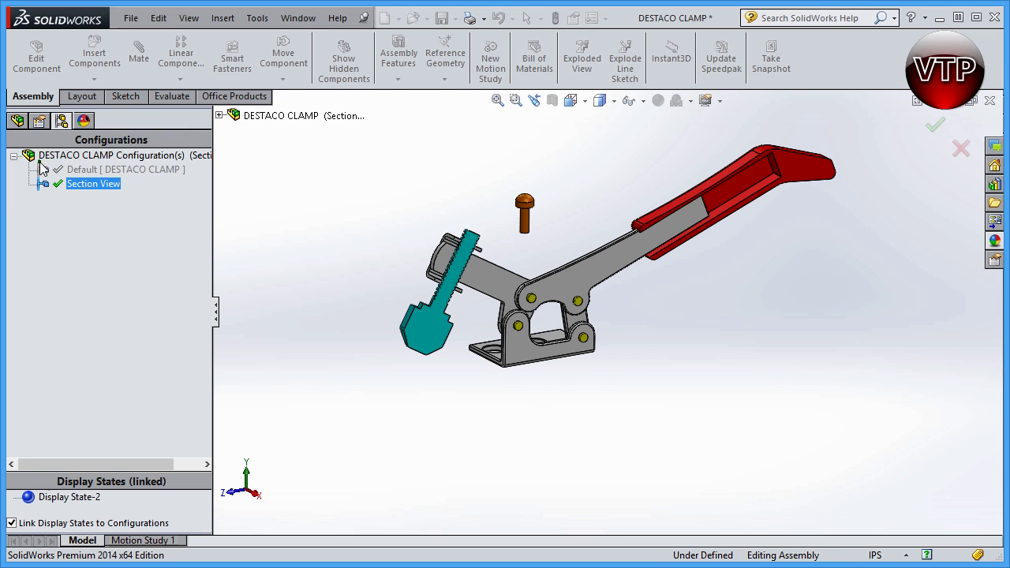
# - Review the component tree, then reactivate the Default configuration
pyautogui.click(18, 121)
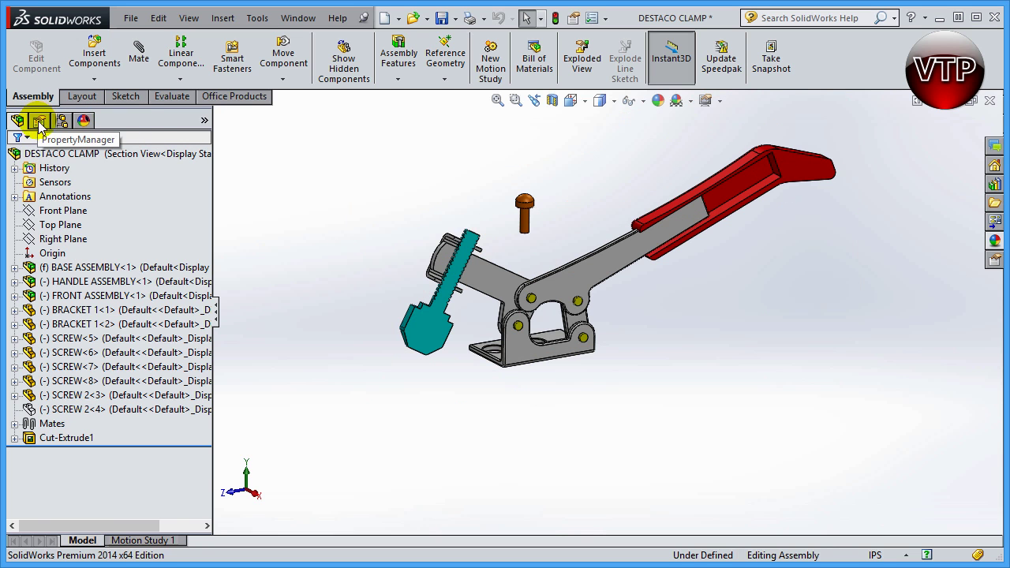
pyautogui.click(62, 120)
pyautogui.doubleClick(81, 170)
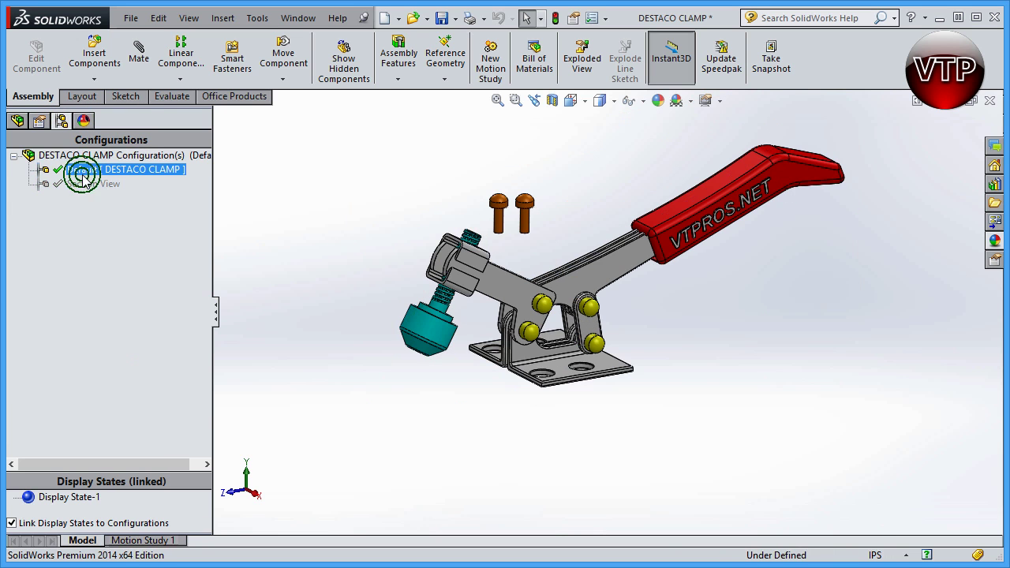
# - Locate SCREW 2<4> and SCREW 2<3> in the tree, then activate Section View
pyautogui.click(17, 121)
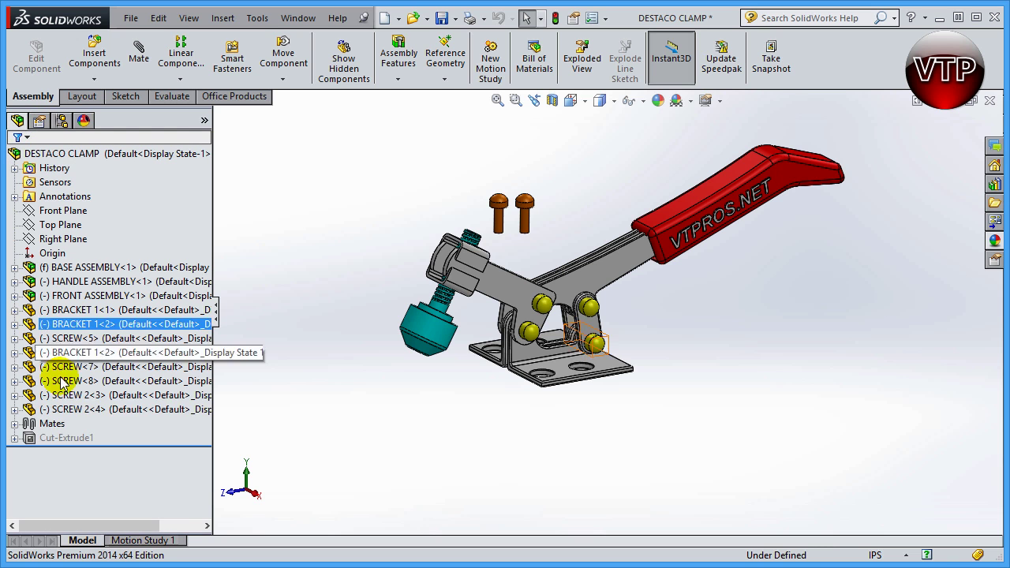
pyautogui.click(83, 409)
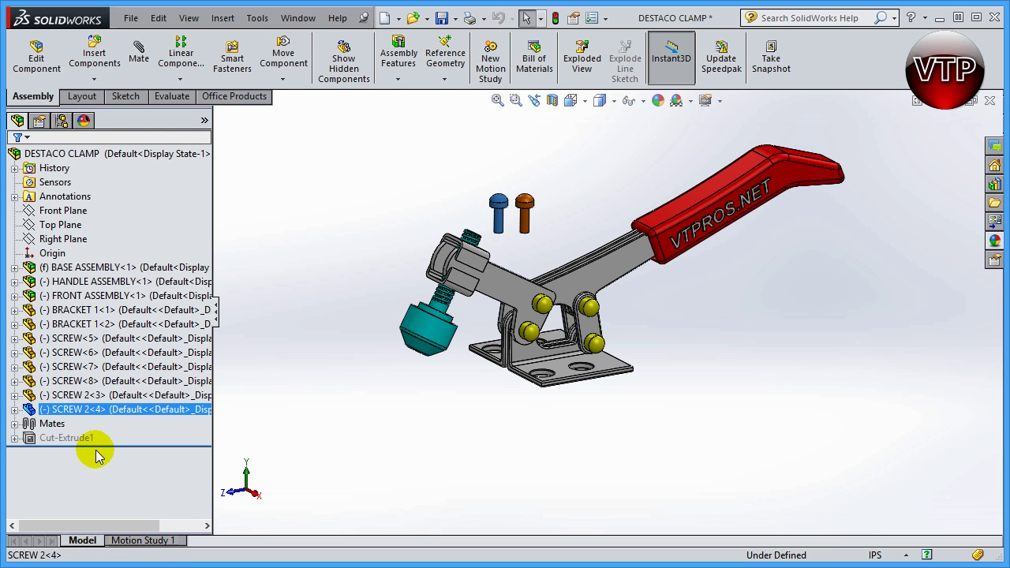
pyautogui.click(69, 395)
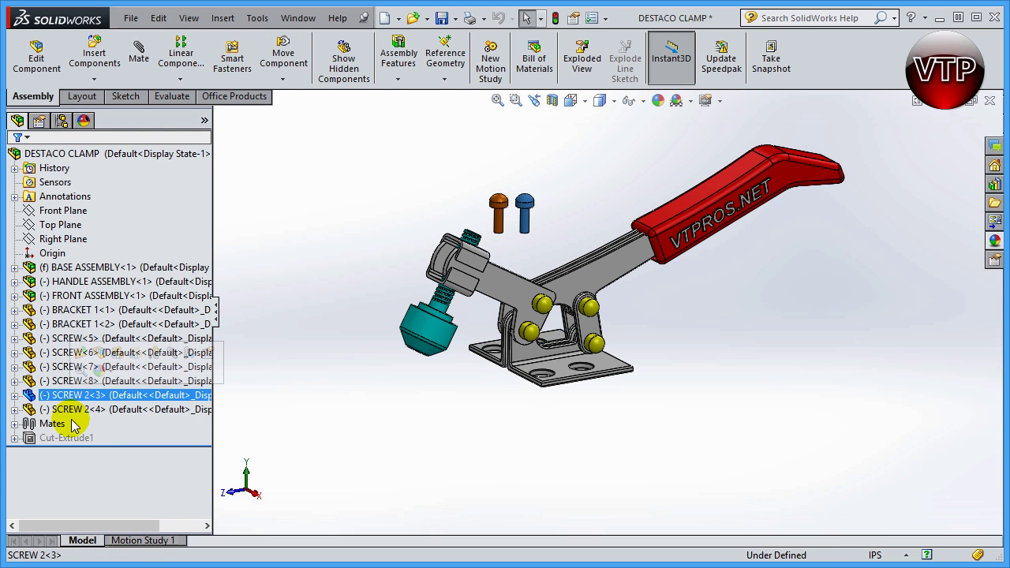
pyautogui.click(83, 411)
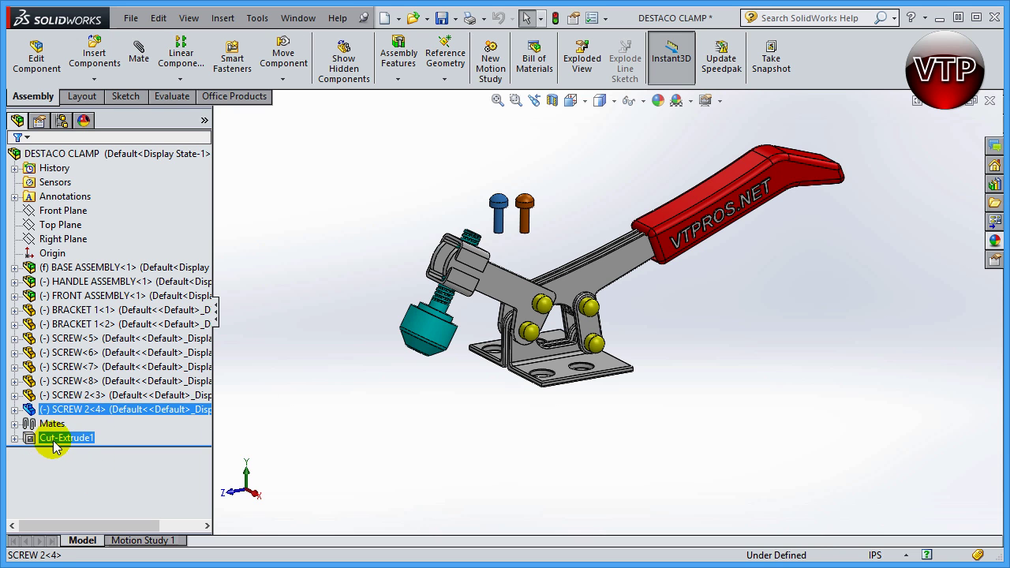
pyautogui.click(94, 395)
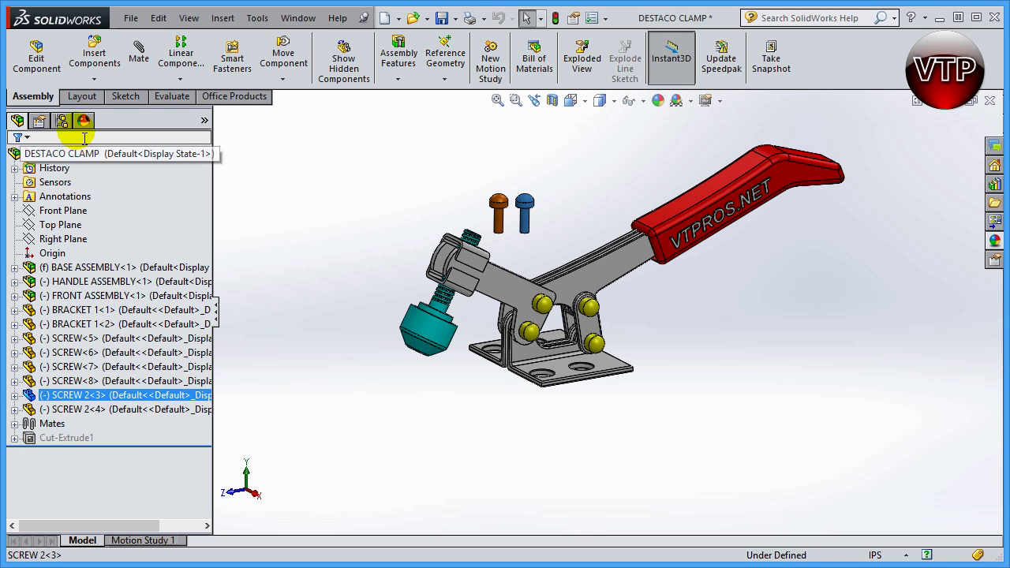
pyautogui.click(62, 120)
pyautogui.doubleClick(106, 183)
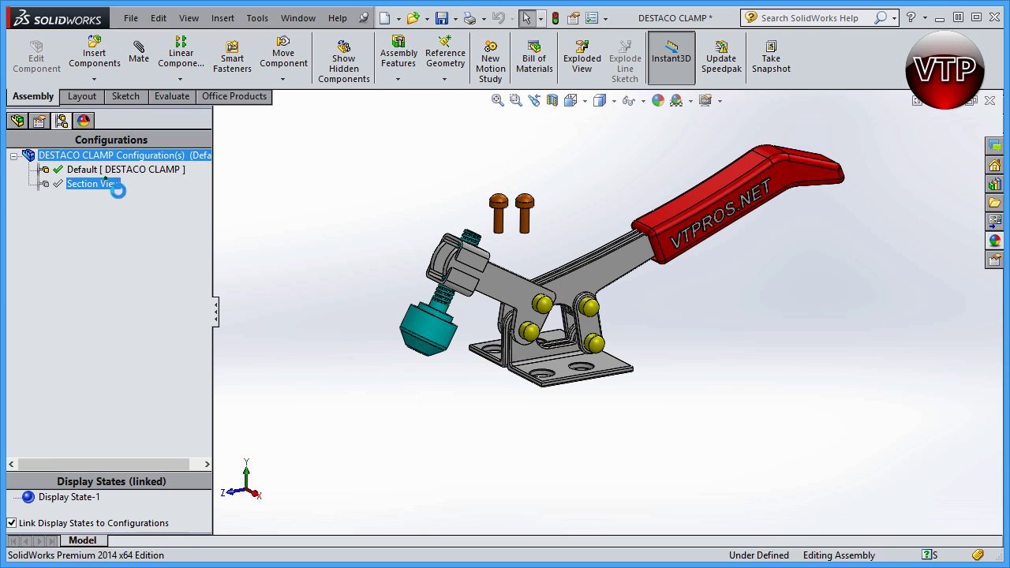
# - Select SCREW 2<4> and SCREW<8>, reactivate Default, then select Cut-Extrude1 in the tree
pyautogui.click(18, 121)
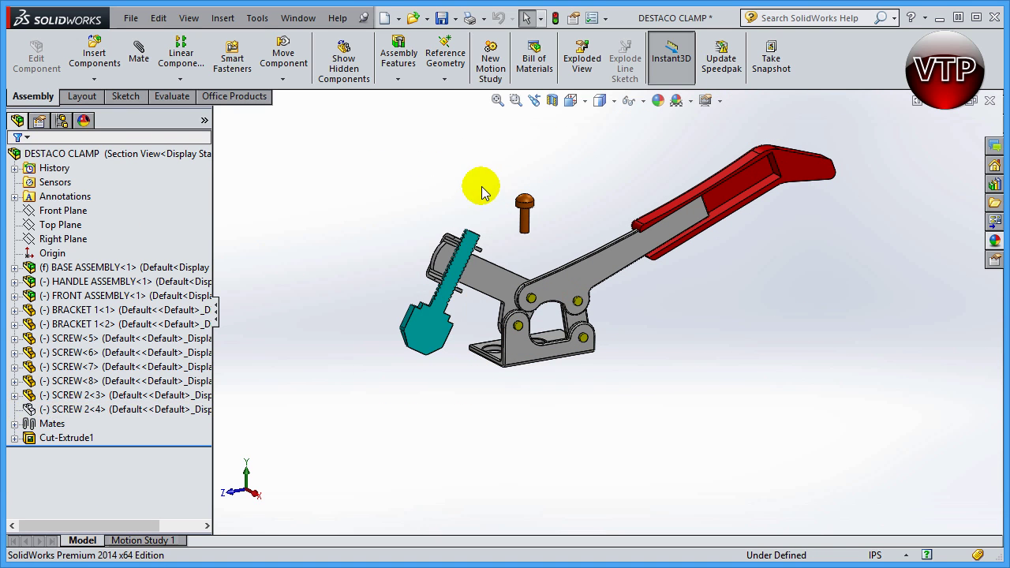
pyautogui.click(74, 410)
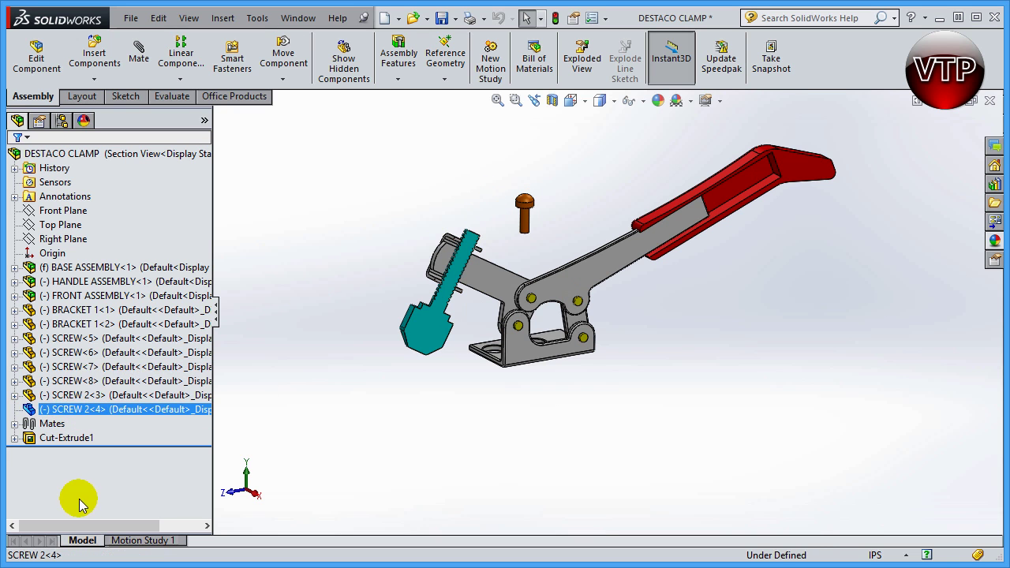
pyautogui.press('Up')
pyautogui.press('Up')
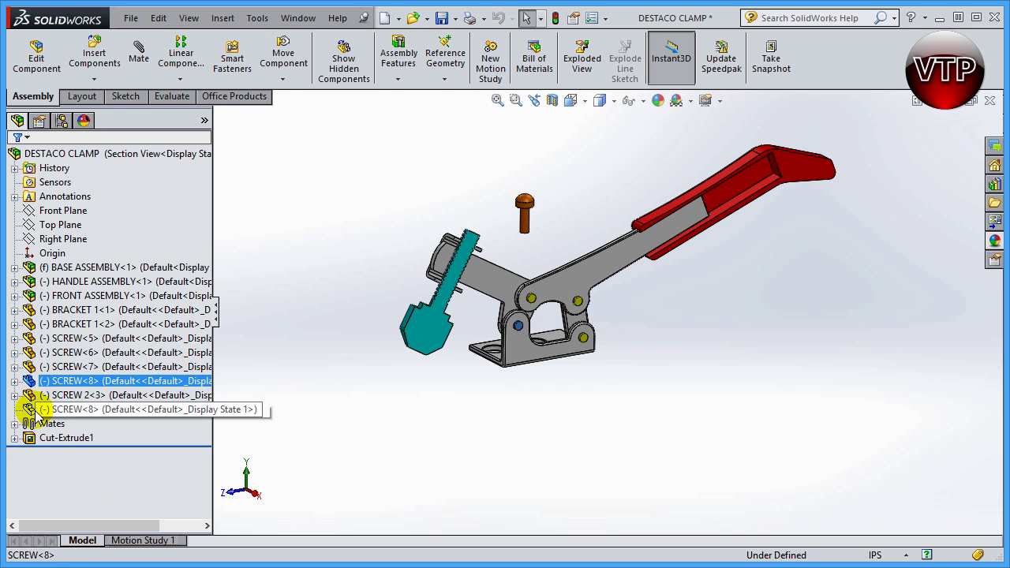
pyautogui.click(62, 120)
pyautogui.doubleClick(101, 169)
pyautogui.click(17, 120)
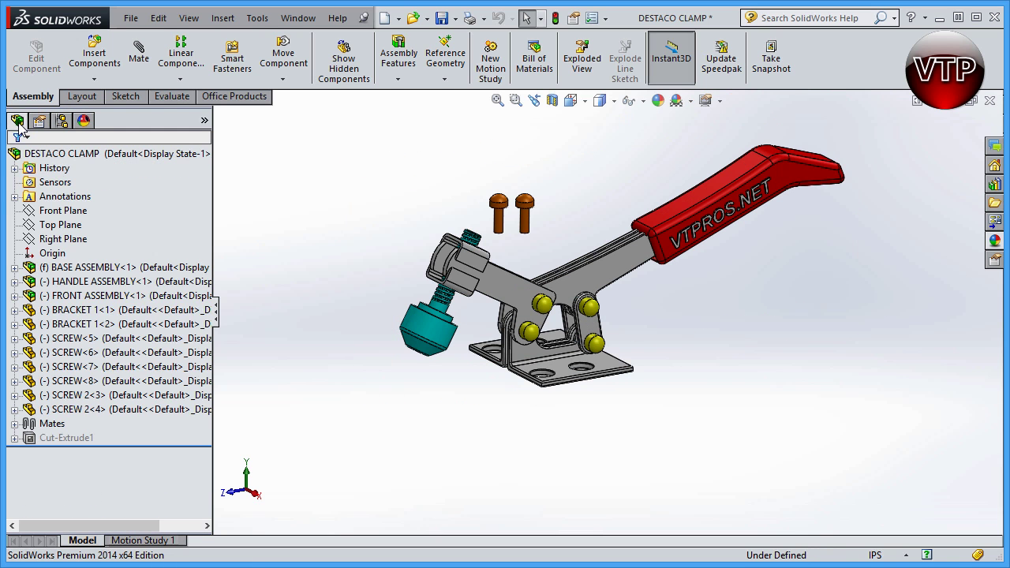
pyautogui.click(47, 440)
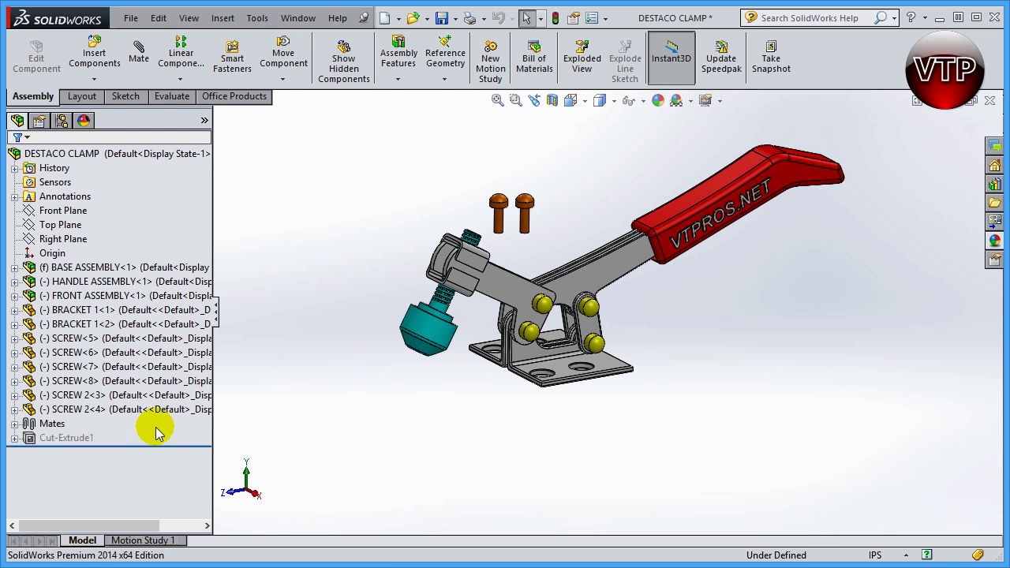